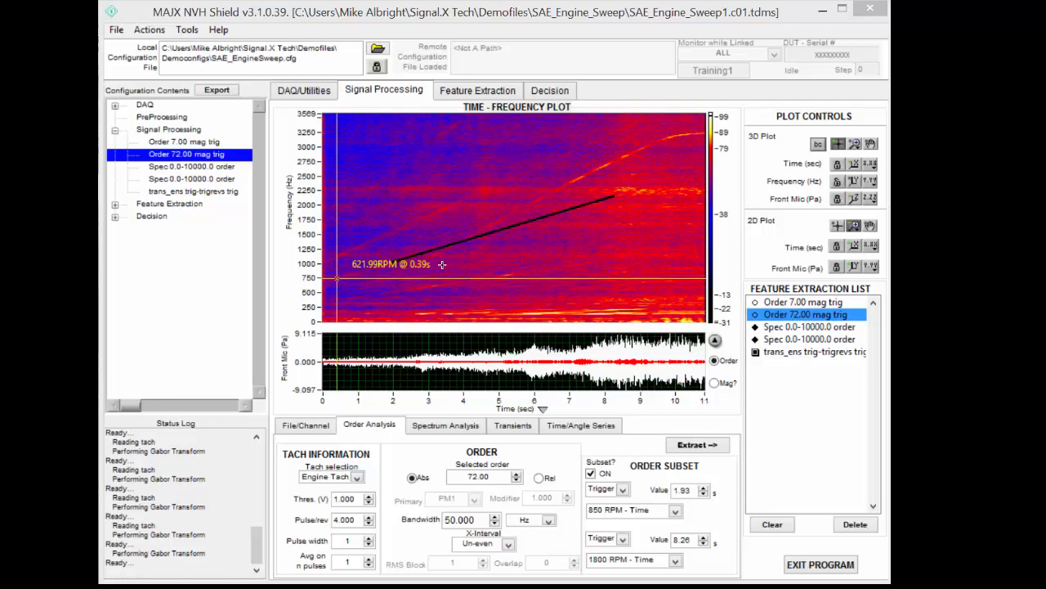
Step: Review the file and channel settings, the selectable channels, and the data acquisition utilities page
left_click(305, 427)
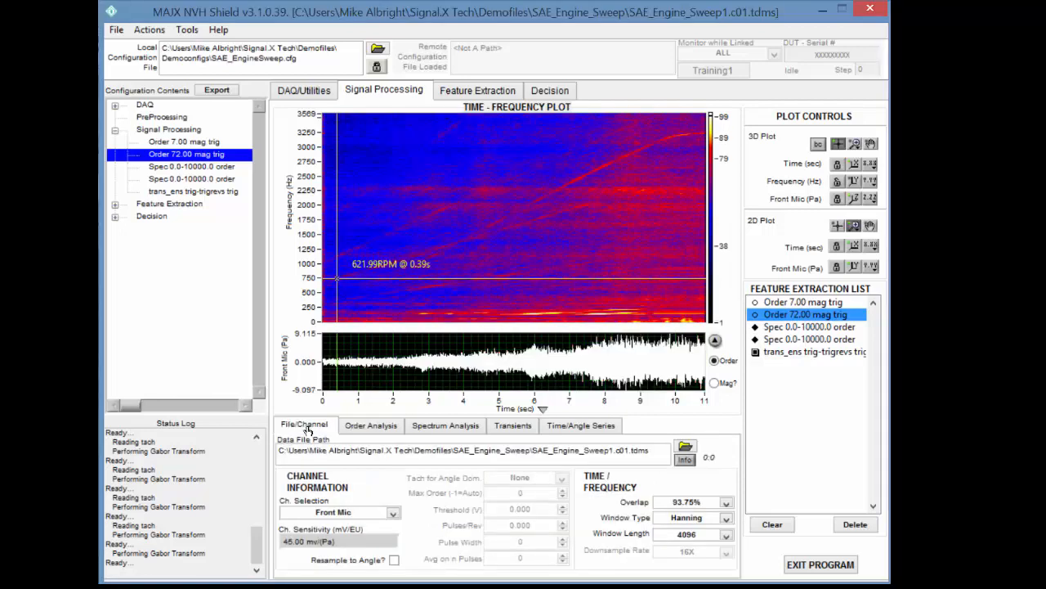
left_click(392, 513)
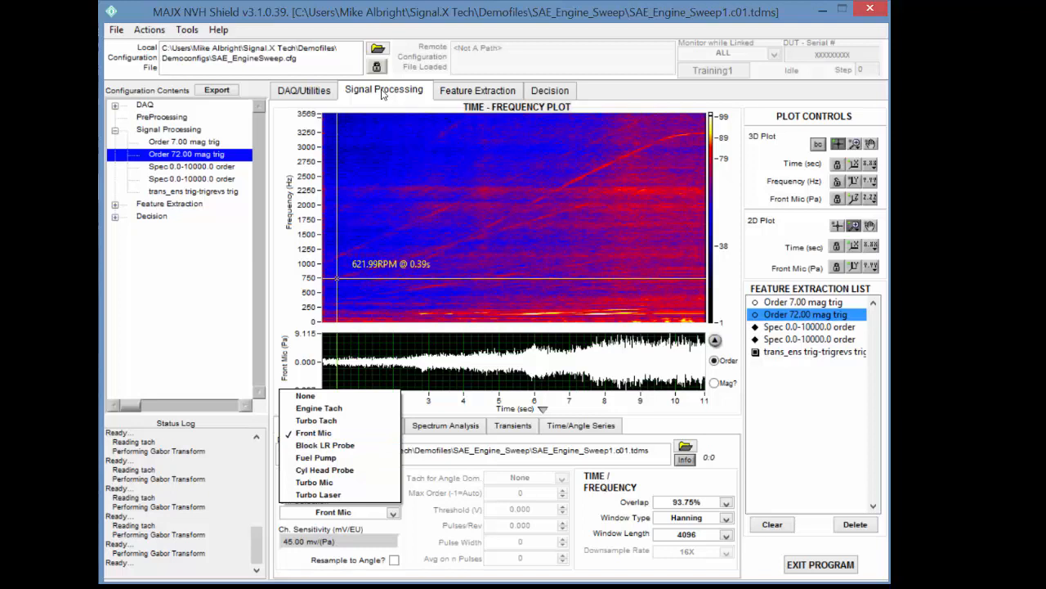
left_click(317, 92)
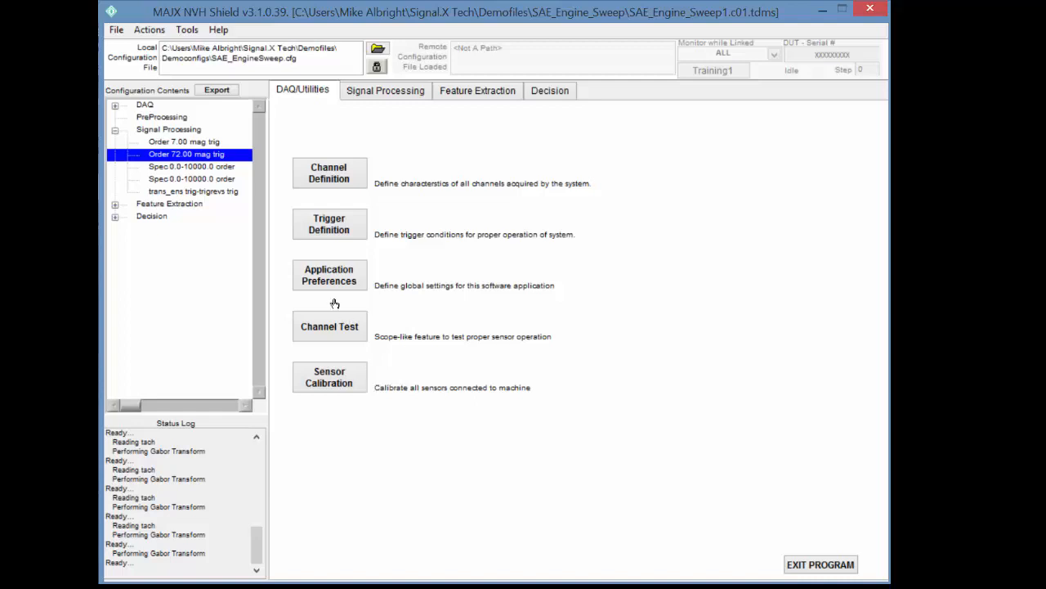
Step: Recall the MAX 72nd Order metric from the metric extraction list to view its source feature and statistics settings
left_click(392, 96)
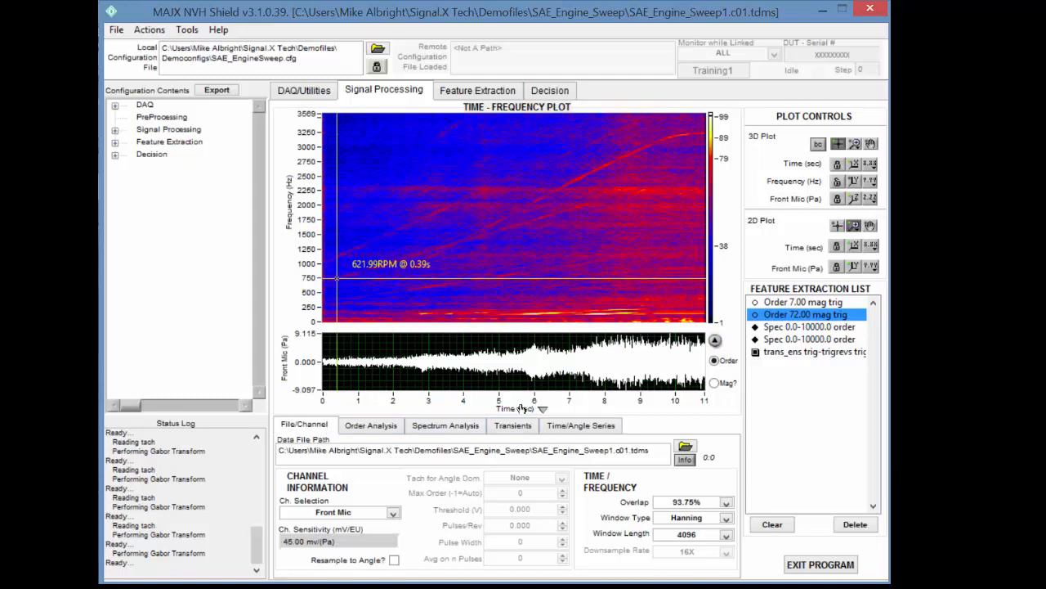
left_click(475, 92)
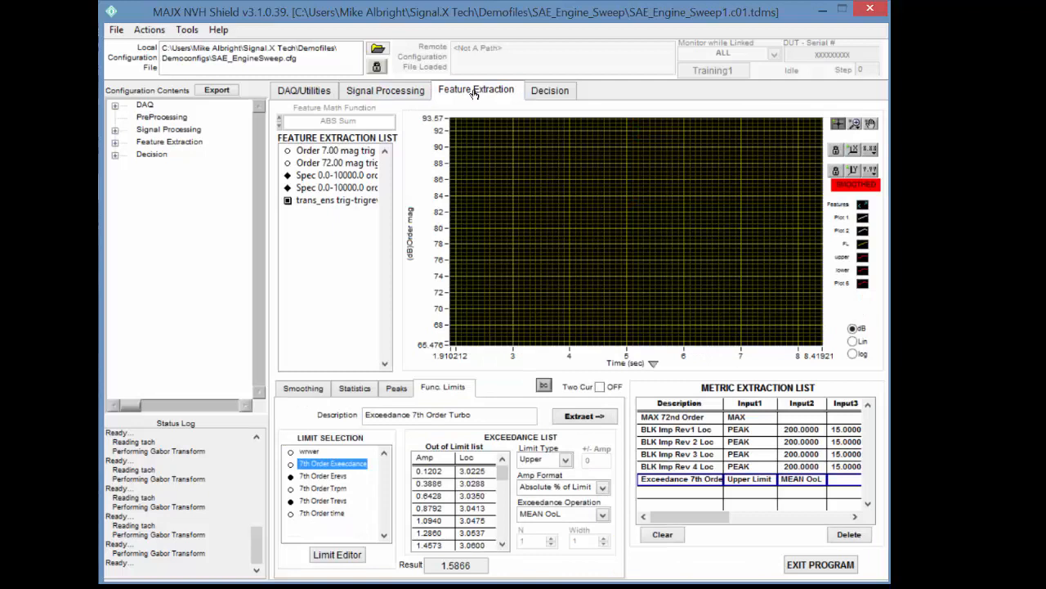
double_click(652, 417)
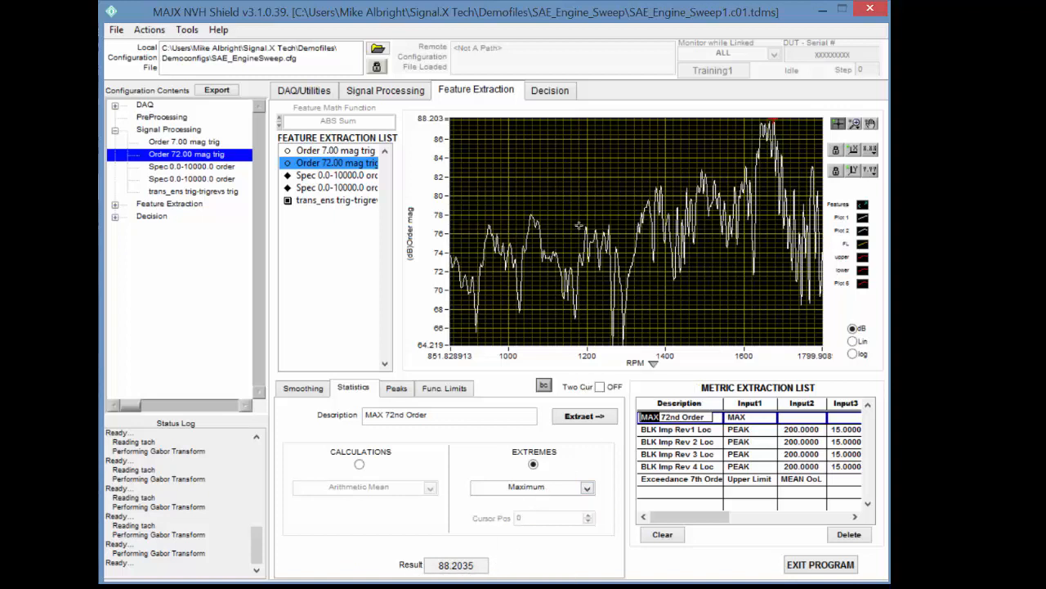
Step: Load the 'MAX 72nd Order' decision on line 1 into the decision table line editor
left_click(550, 91)
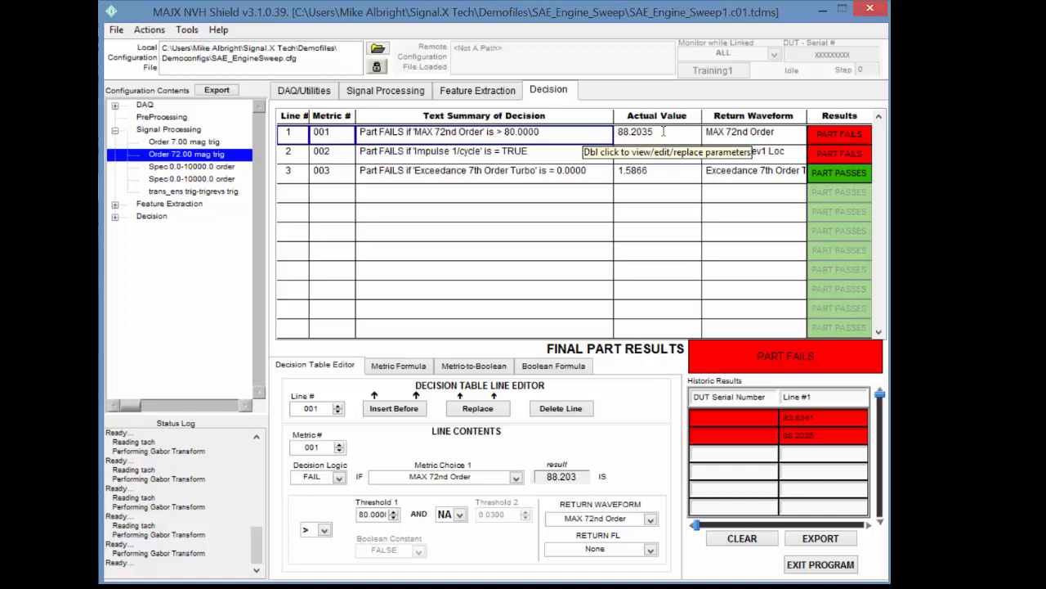
left_click(477, 132)
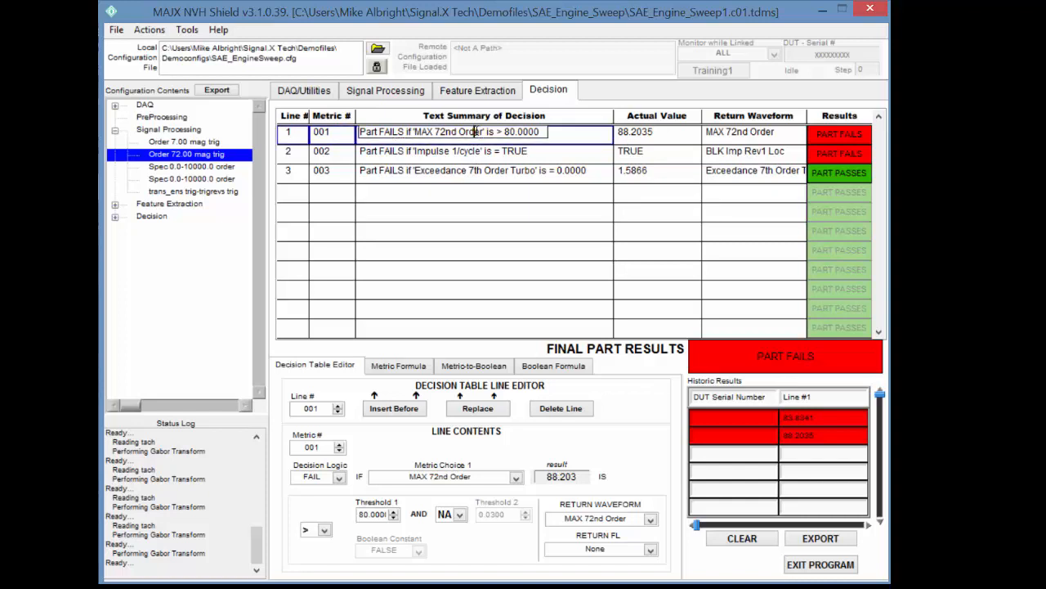
double_click(477, 131)
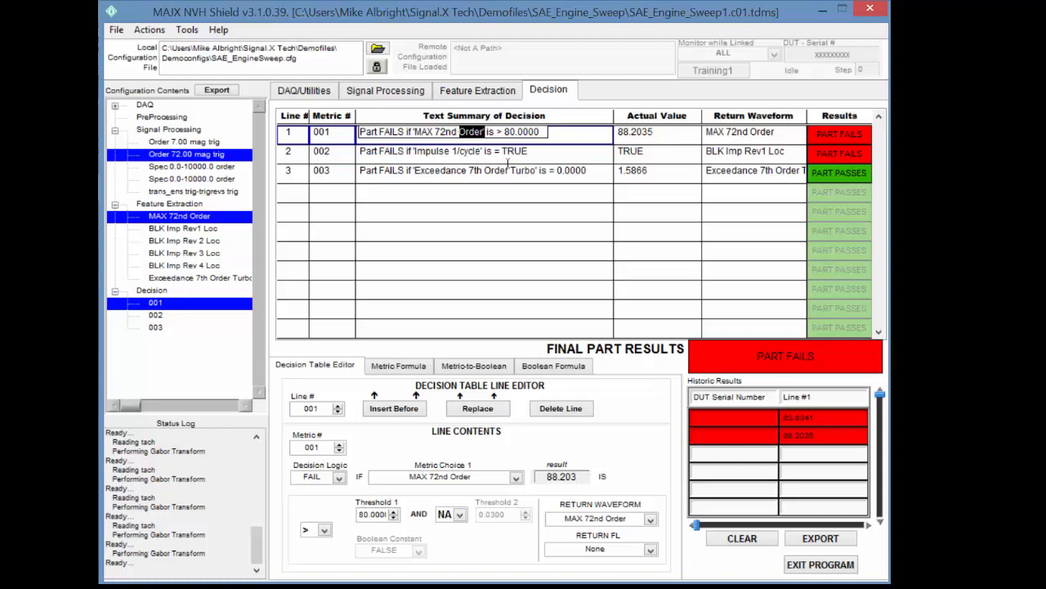
left_click(565, 134)
Step: Keep the decision logic at FAIL and review the available metric choices and second-threshold operators for line 1
left_click(339, 479)
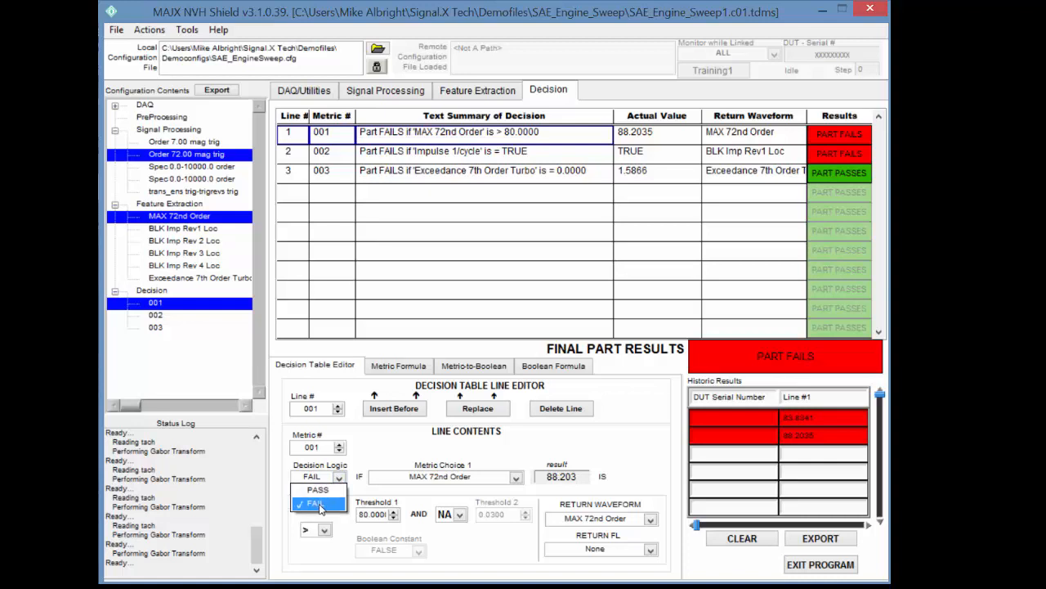
left_click(319, 505)
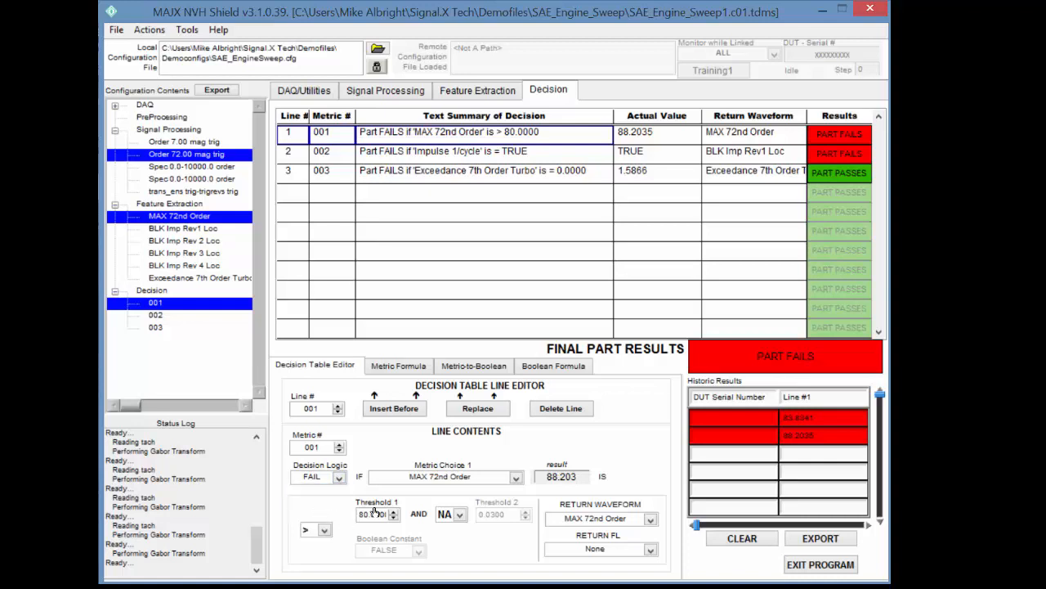
left_click(516, 478)
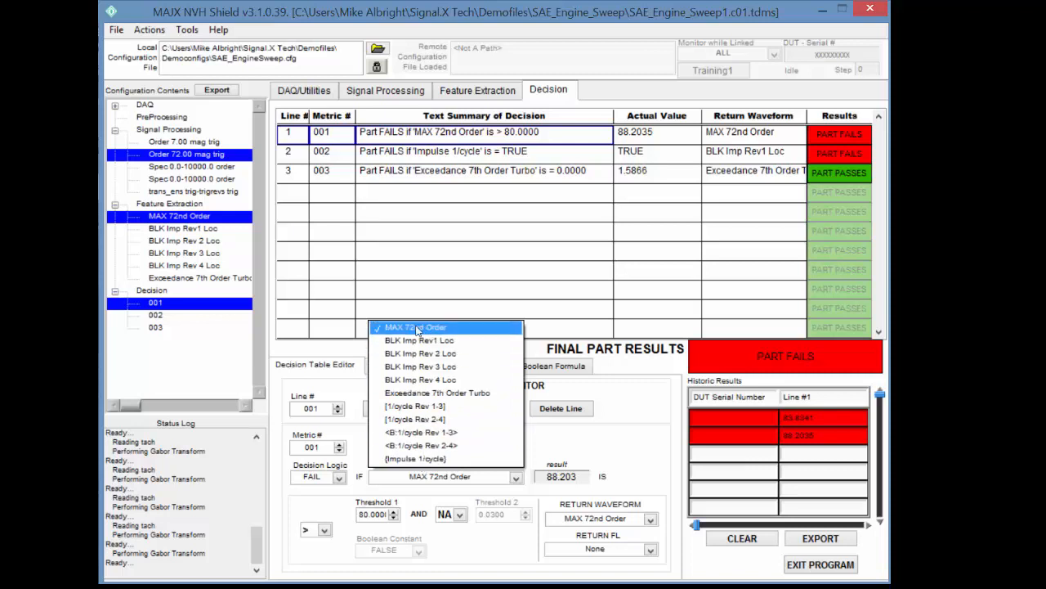
left_click(620, 386)
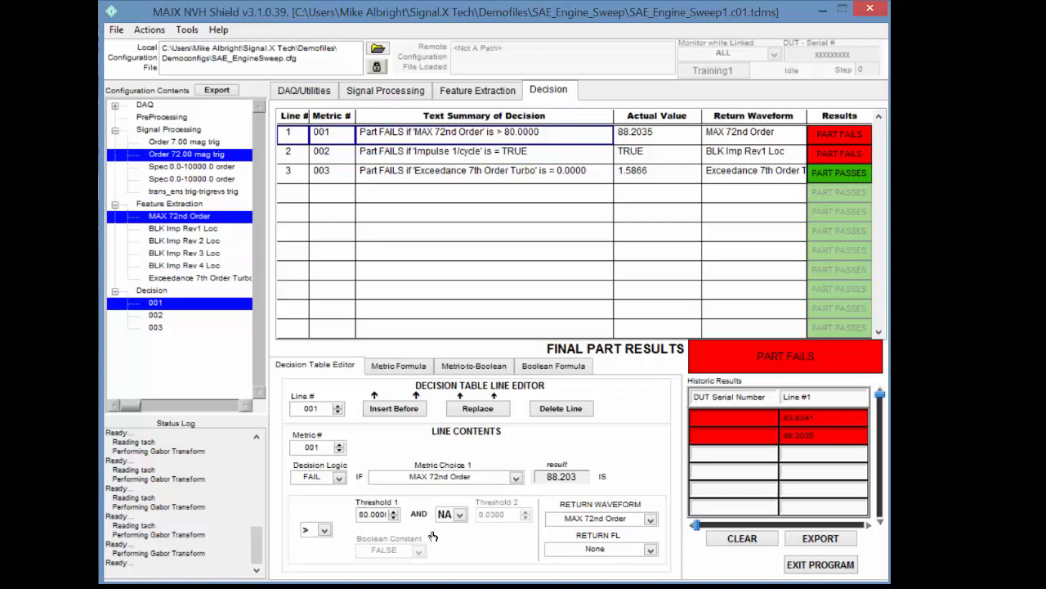
left_click(459, 515)
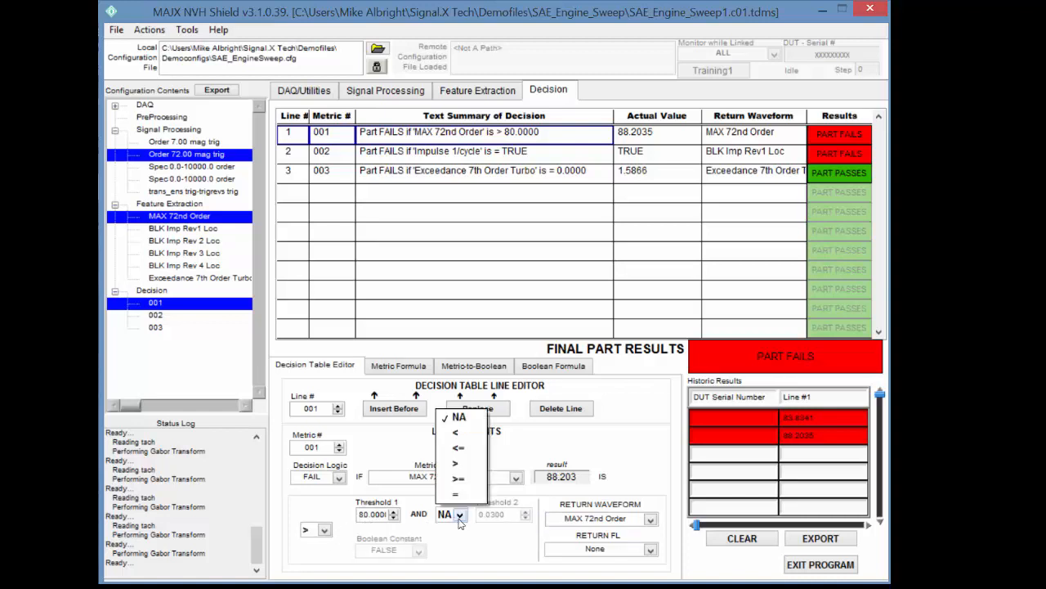
left_click(510, 537)
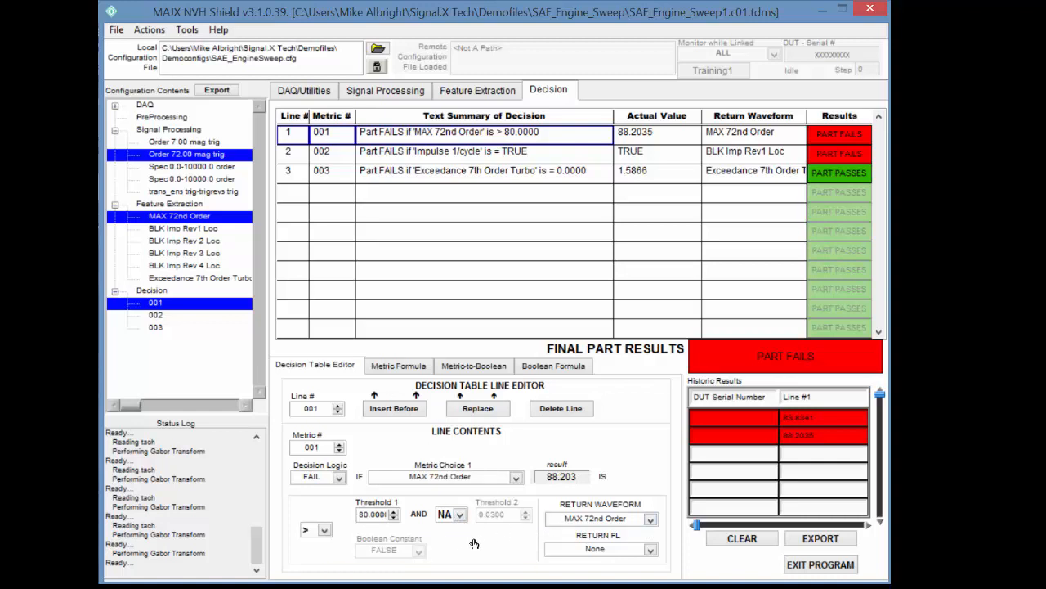
Step: Check the return waveform choices and replace decision line 1, keeping FAIL if MAX 72nd Order > 80
left_click(651, 522)
left_click(608, 439)
left_click(498, 409)
left_click(469, 412)
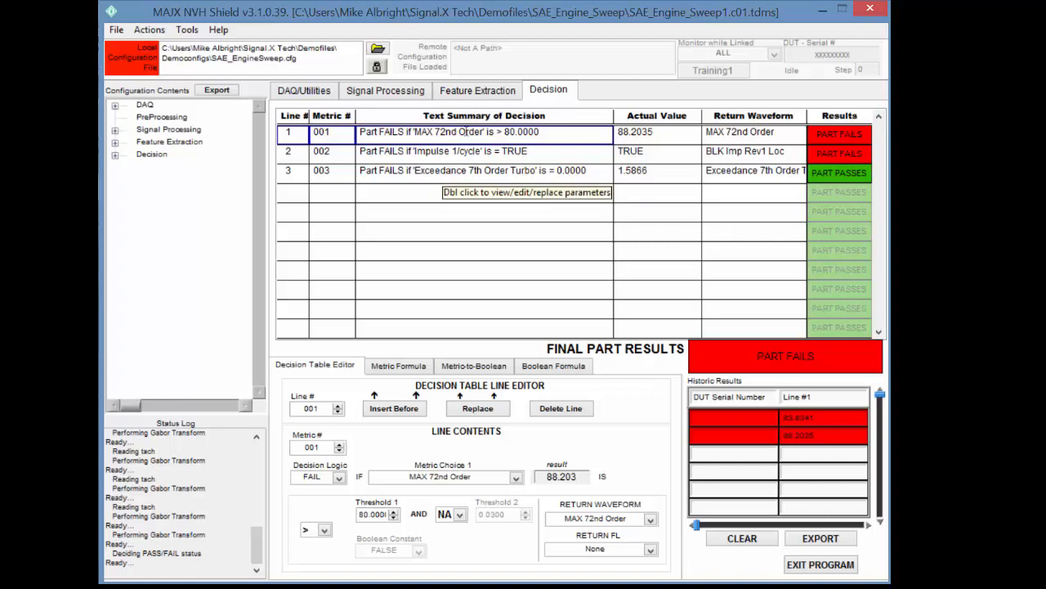
Step: Recall the MAX 72nd Order metric and preview it on Order 7.00 mag trig before reselecting Order 72.00 mag trig
left_click(487, 93)
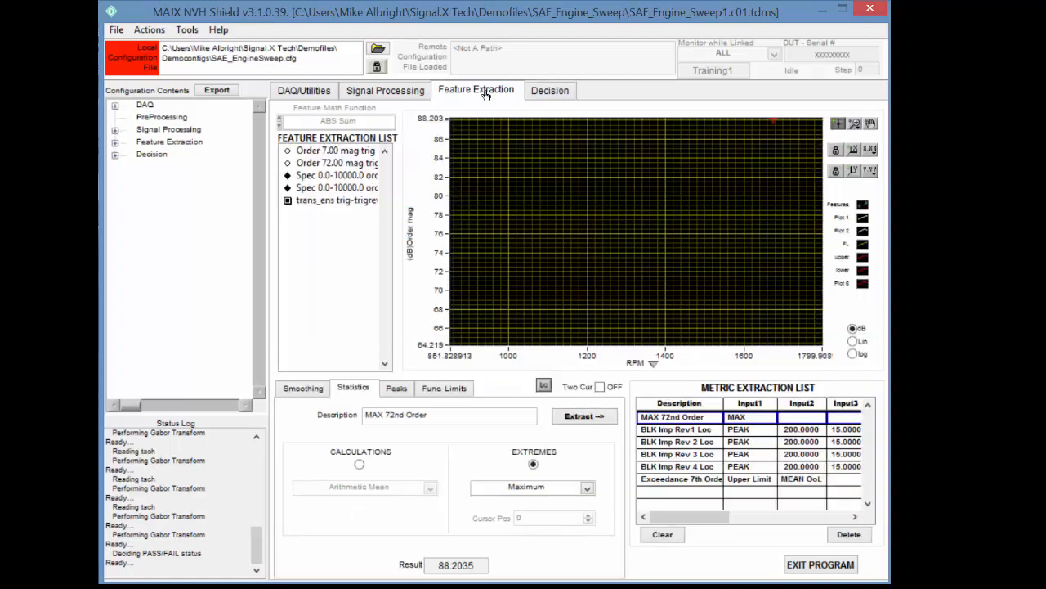
double_click(682, 417)
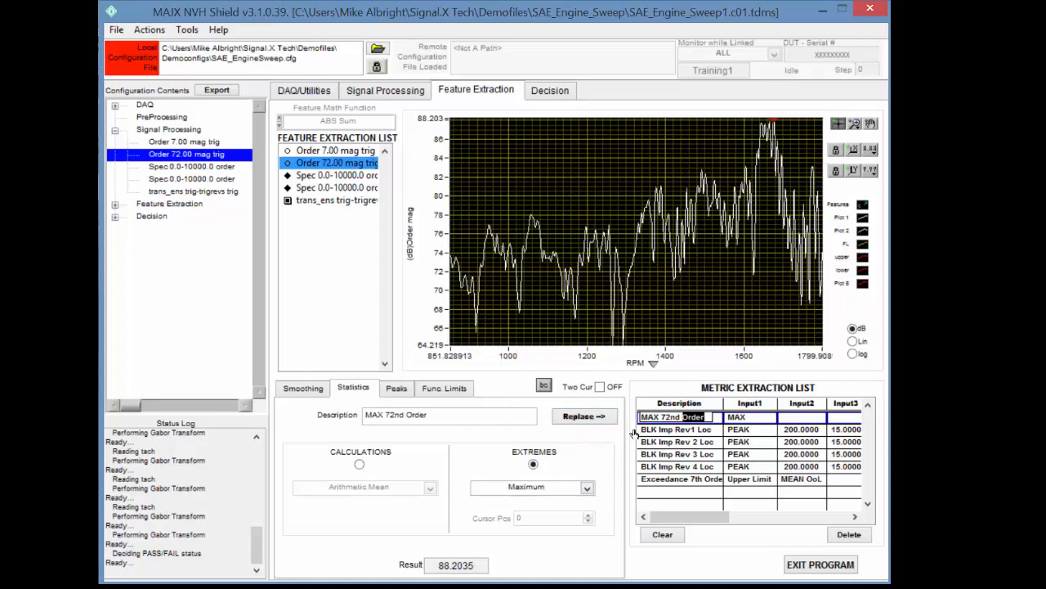
left_click(327, 165)
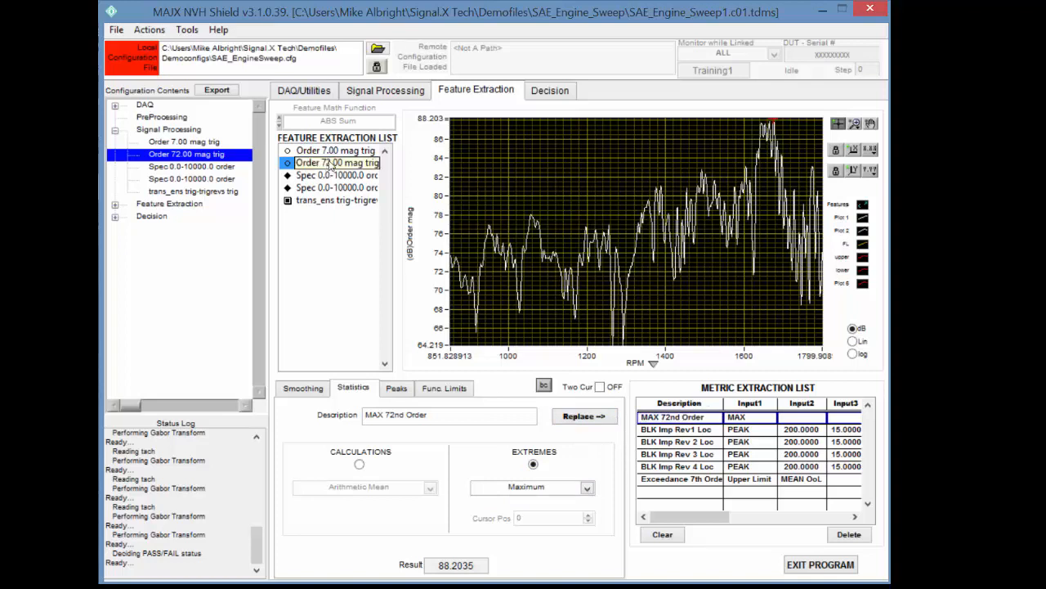
key("Up")
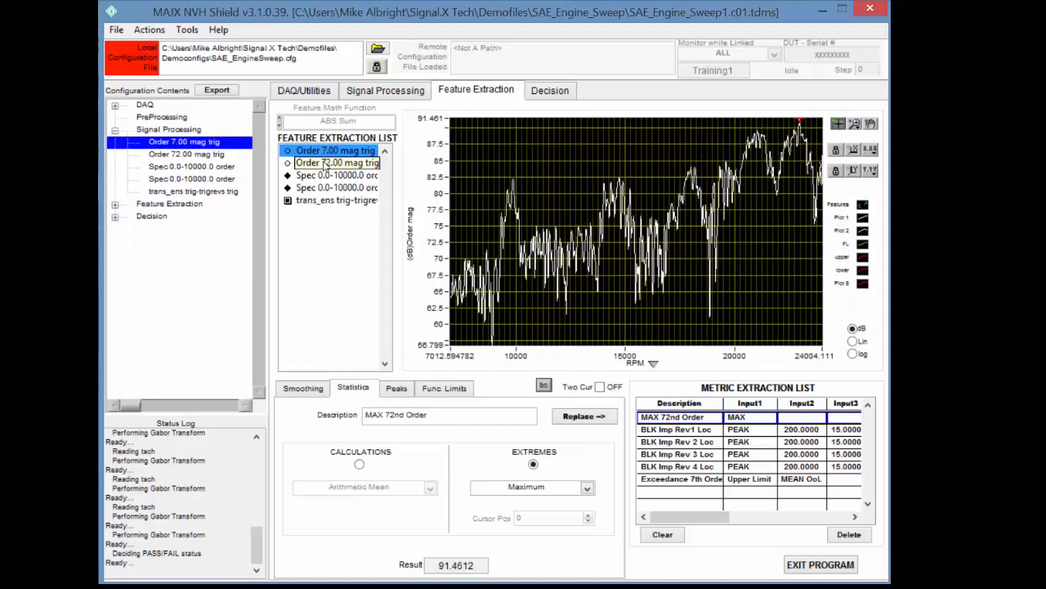
left_click(324, 164)
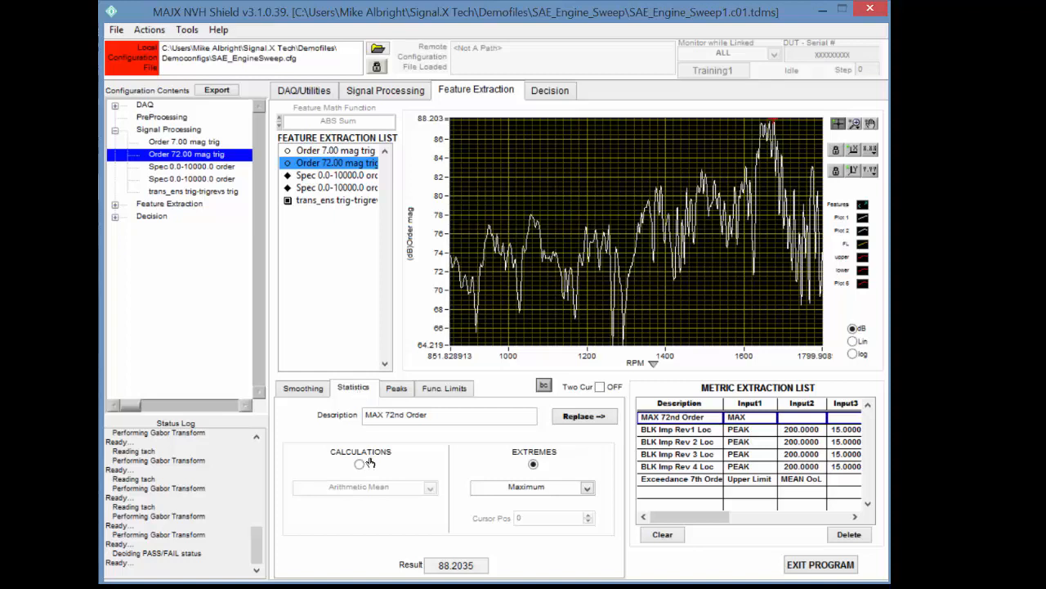
Step: Replace the MAX 72nd Order metric using the Maximum extreme and select the empty row below the last metric
left_click(587, 488)
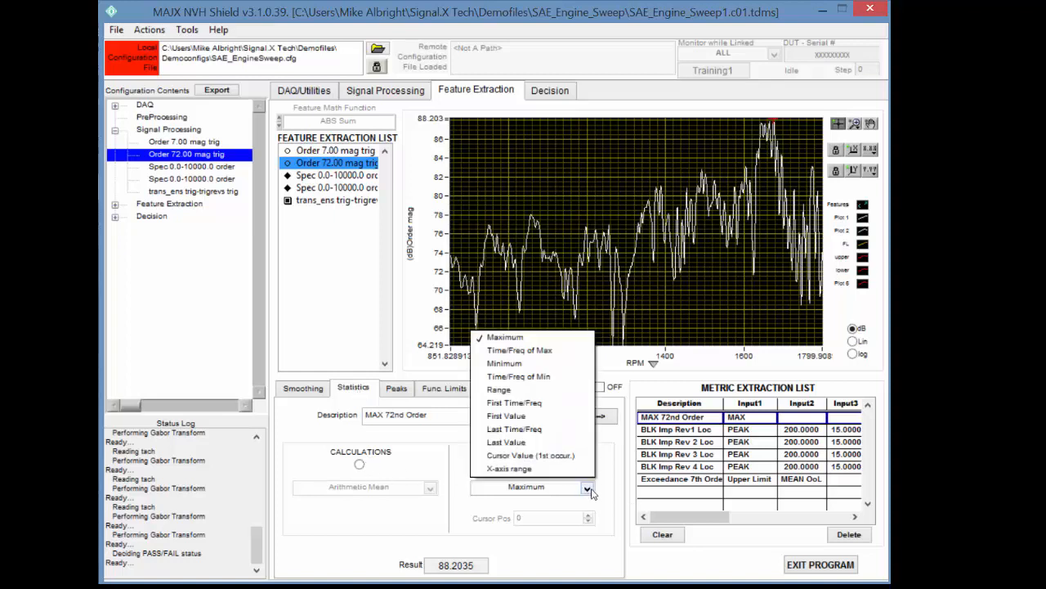
left_click(510, 337)
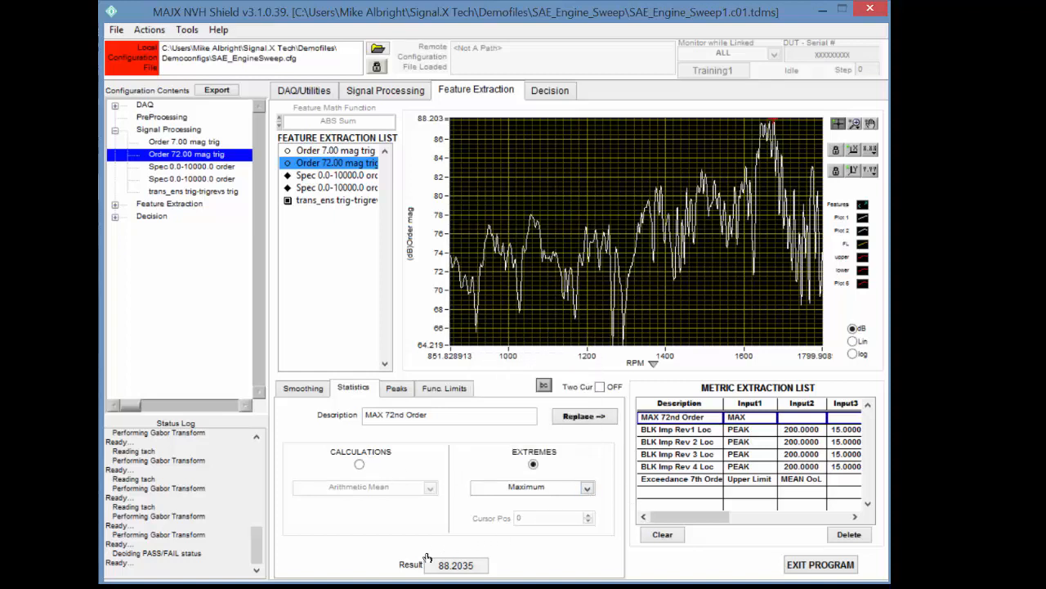
left_click(586, 417)
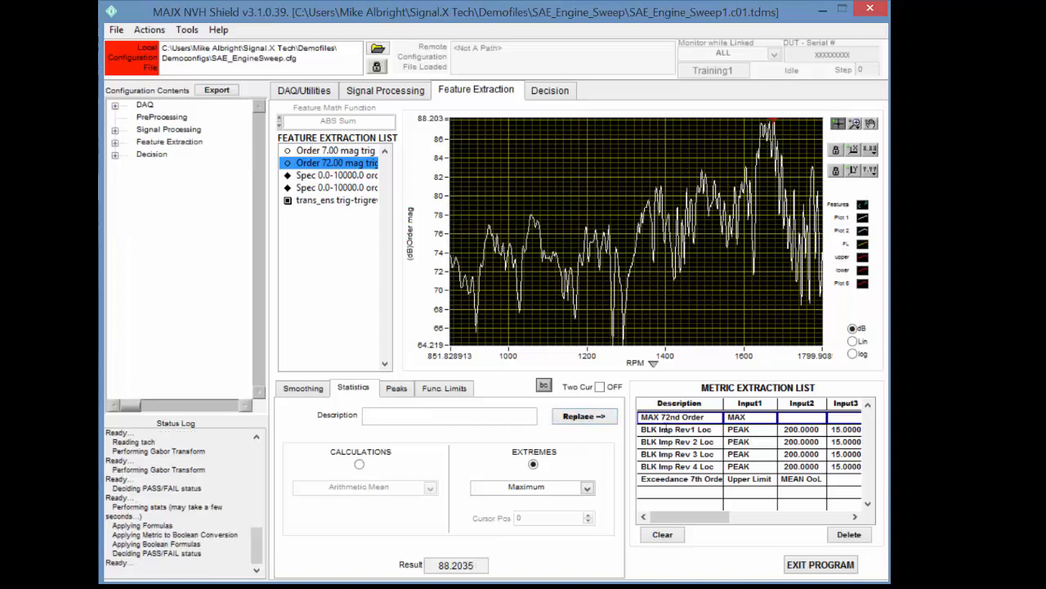
left_click(668, 493)
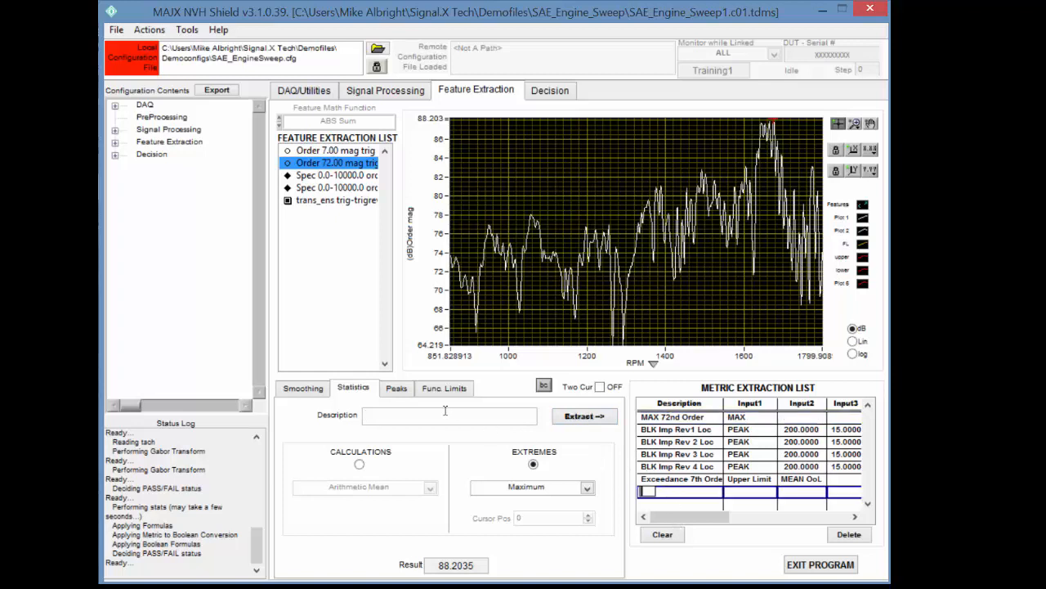
Step: Recall the Order 72.00 mag trig feature in signal processing and review its channel and order analysis settings
left_click(382, 92)
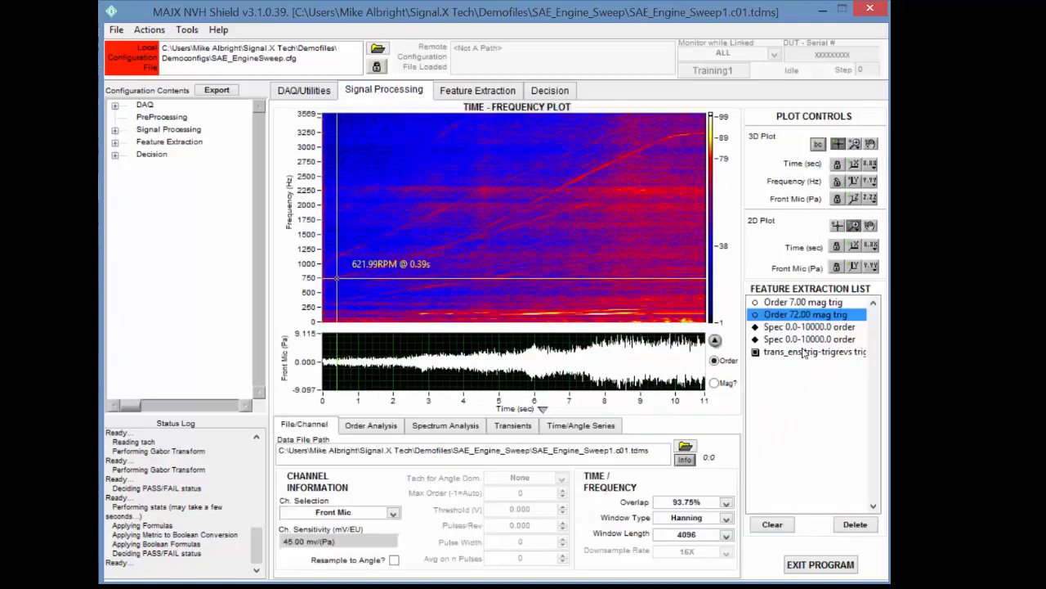
double_click(799, 316)
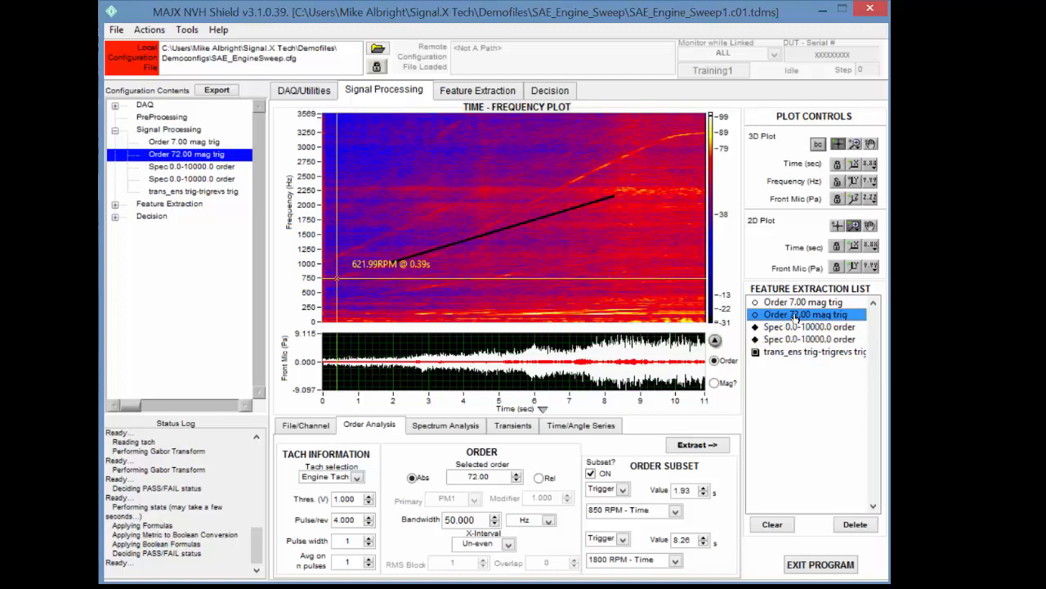
left_click(302, 426)
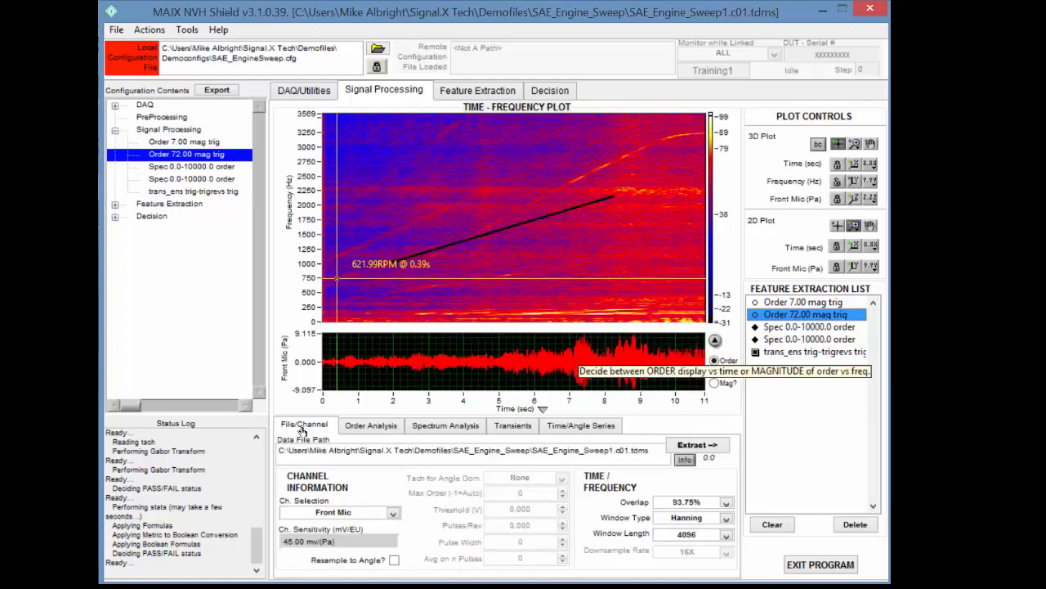
left_click(370, 427)
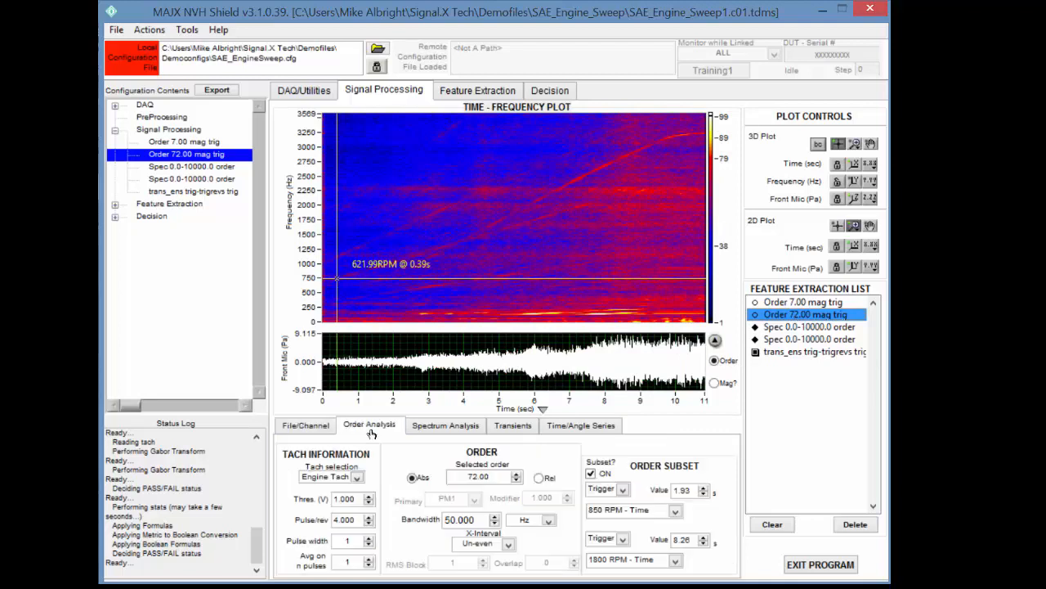
Step: Check the tach selection choices and keep the order bandwidth unit at Hz
left_click(358, 478)
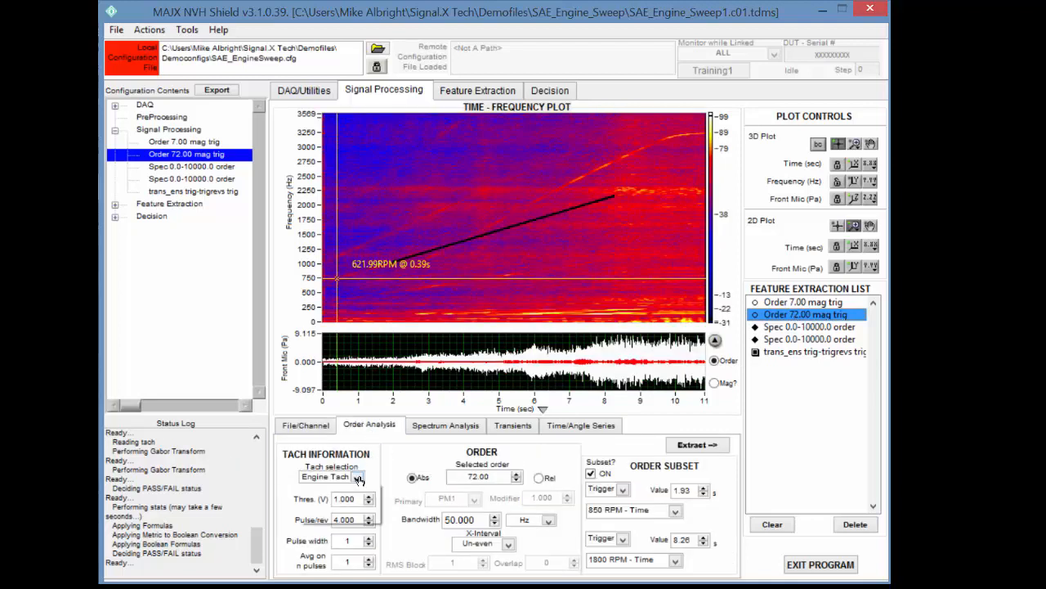
left_click(380, 470)
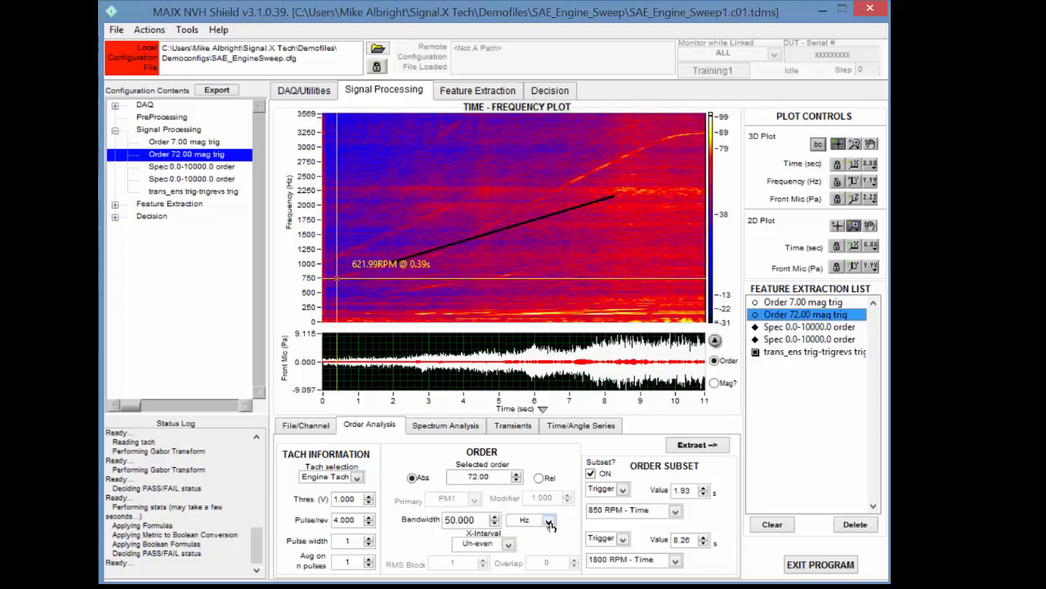
left_click(550, 522)
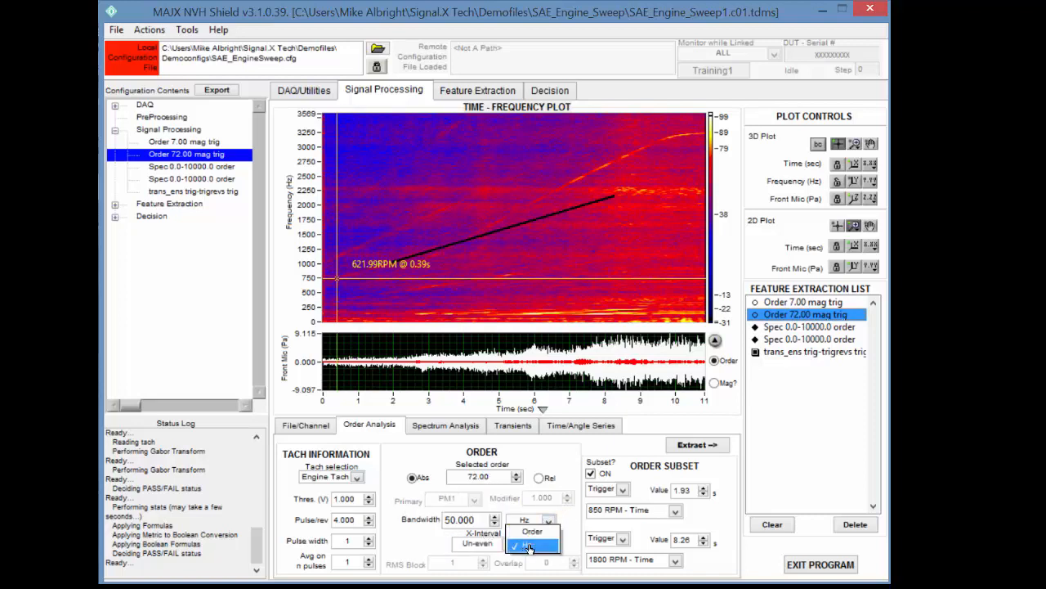
left_click(530, 546)
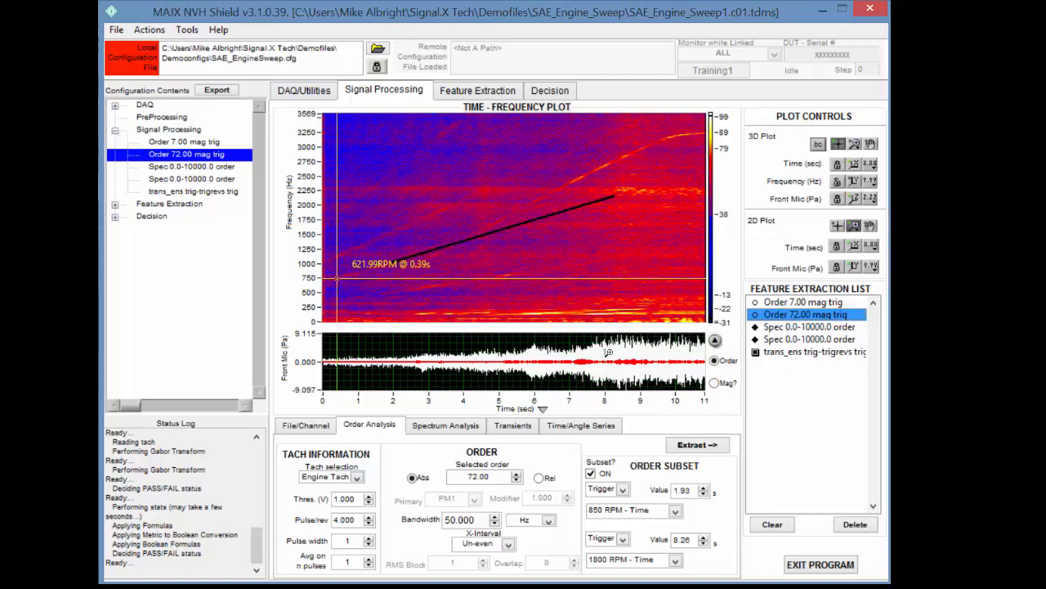
Step: Zoom the 2D time plot's amplitude axis in on the extracted 72nd order signal
left_click_drag(608, 352, 603, 368)
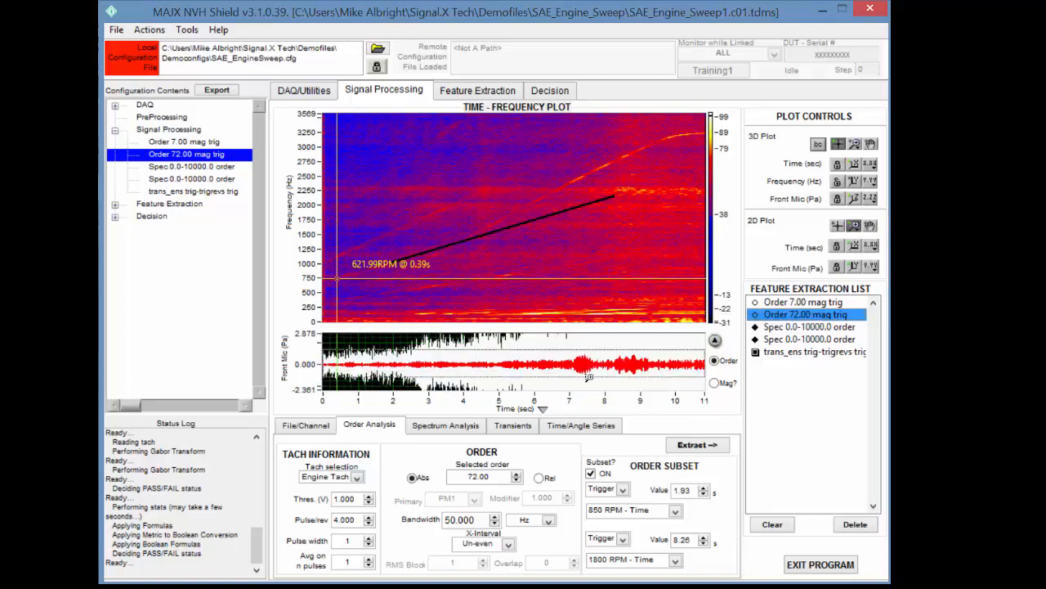
left_click(595, 362)
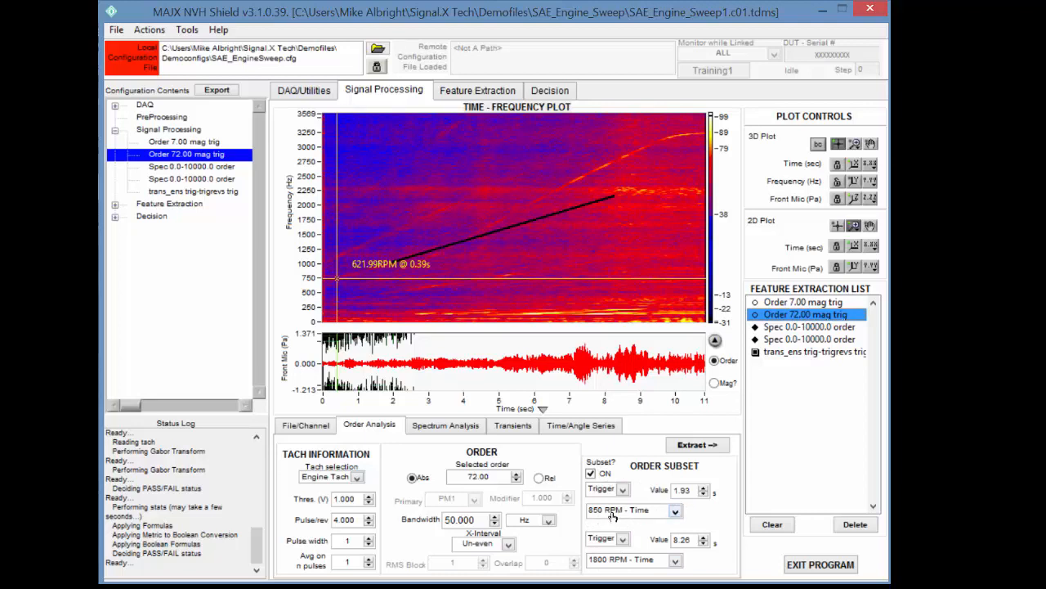
Step: Trace the 72nd order line with the time-frequency cursor to about 1612 RPM at 7.00 s, viewing the 2D plot against frequency and time
left_click(536, 413)
left_click(492, 421)
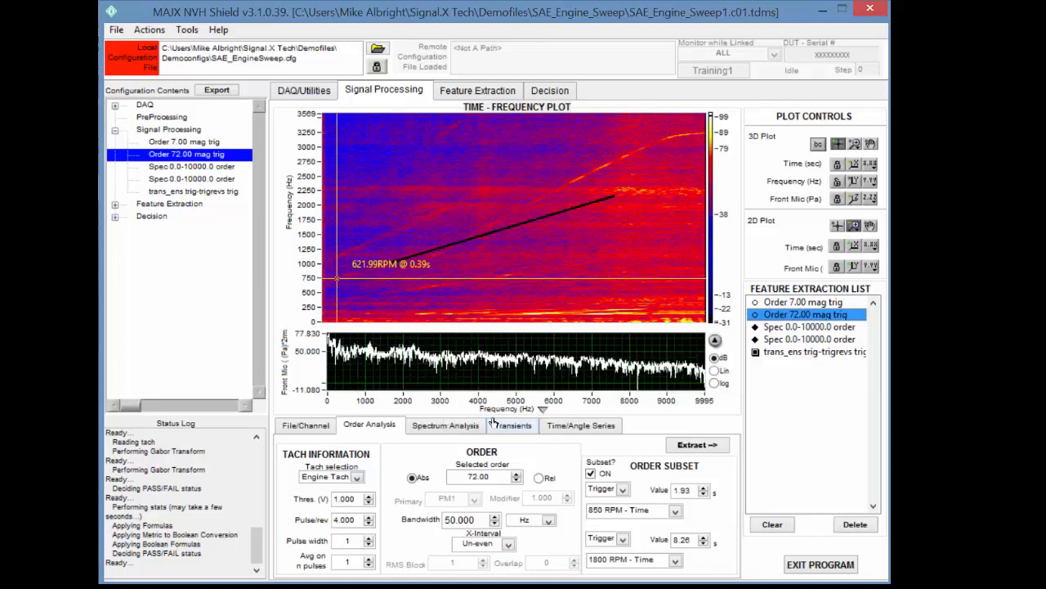
left_click_drag(346, 278, 533, 219)
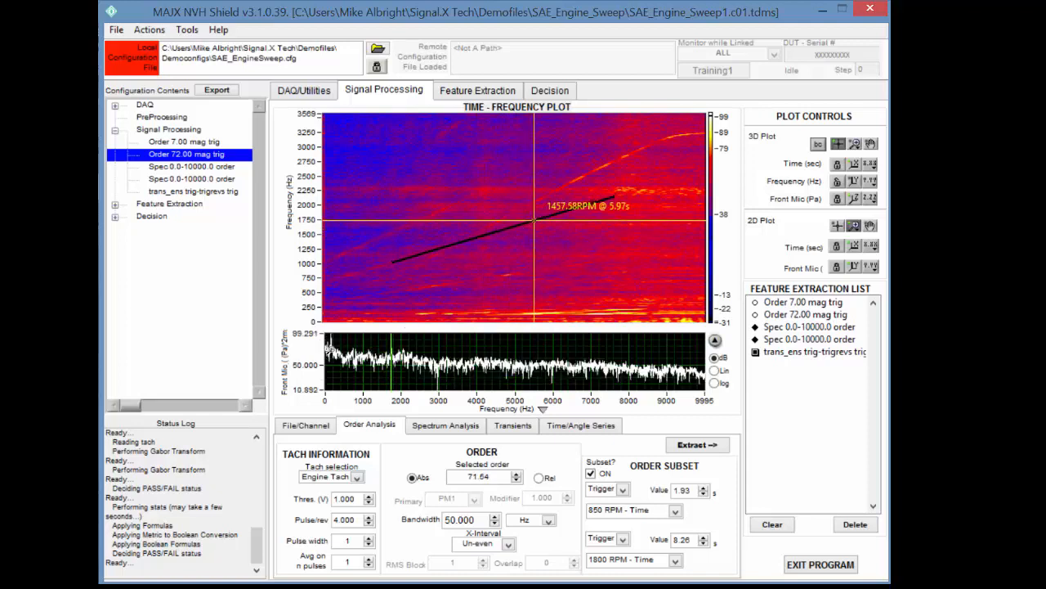
left_click_drag(533, 221, 570, 210)
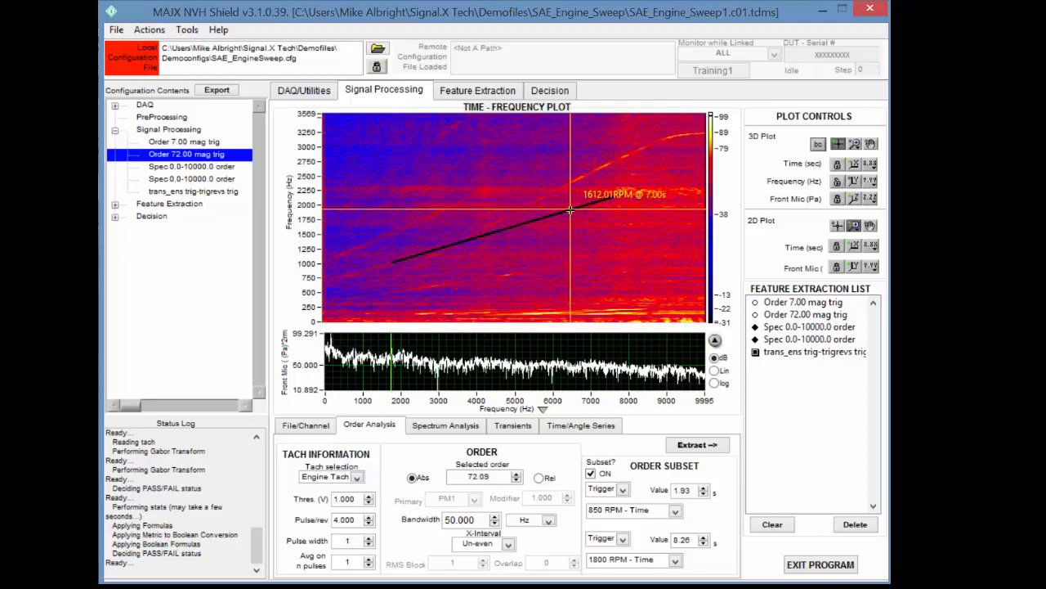
left_click(500, 408)
left_click(484, 392)
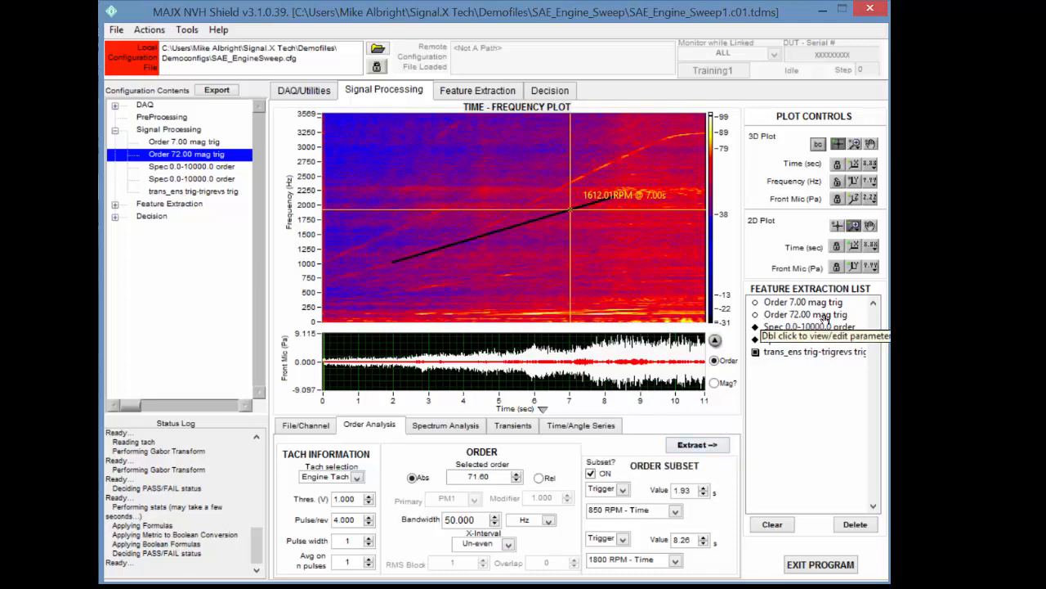
Step: Display the Order 72.00 mag trig feature's curve and recall the MAX 72nd Order decision to trace its linked configuration entries
left_click(483, 91)
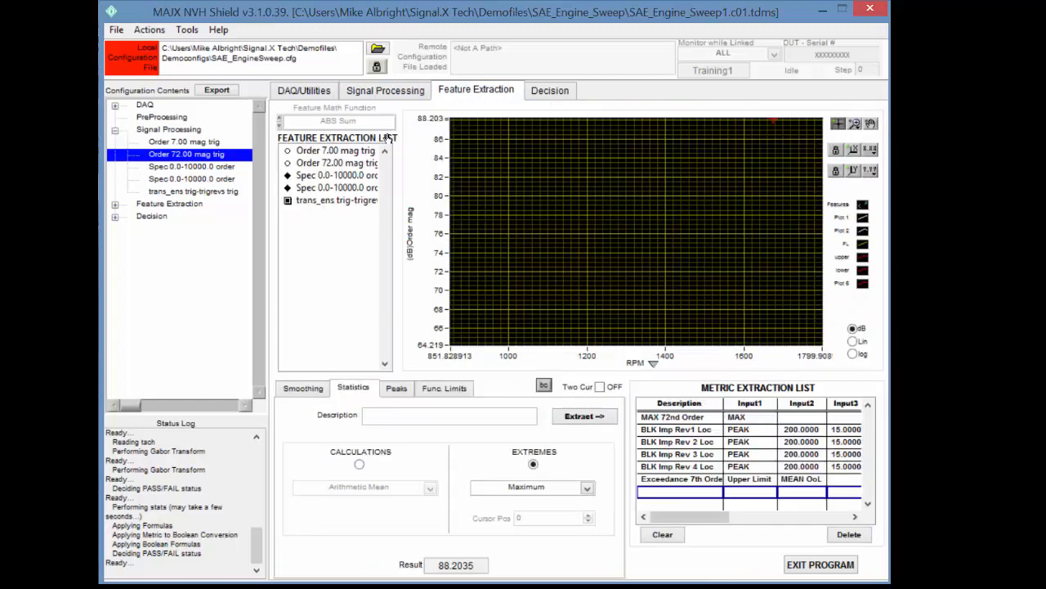
left_click(336, 162)
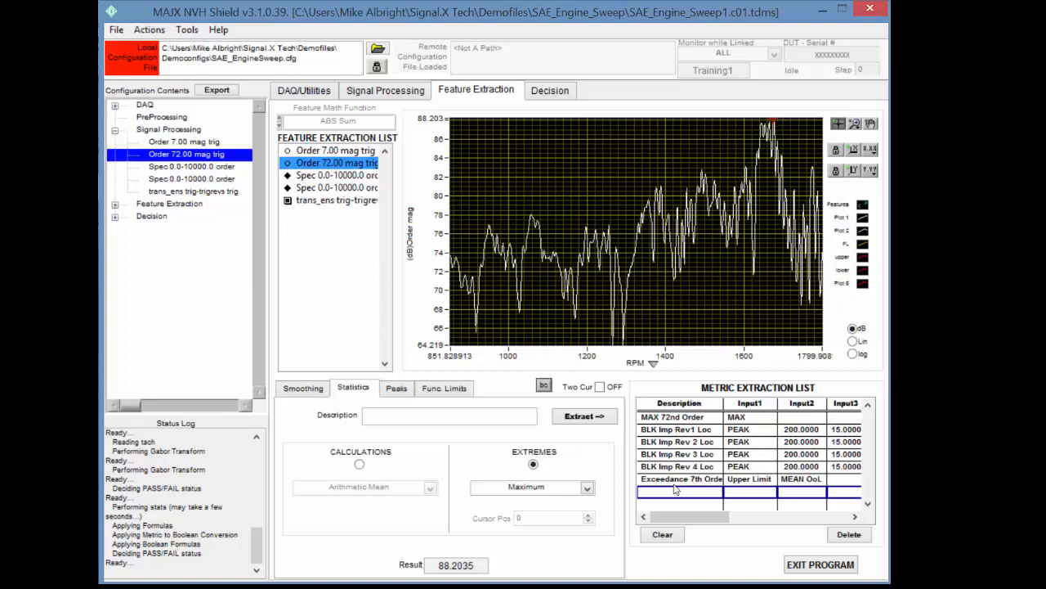
left_click(547, 91)
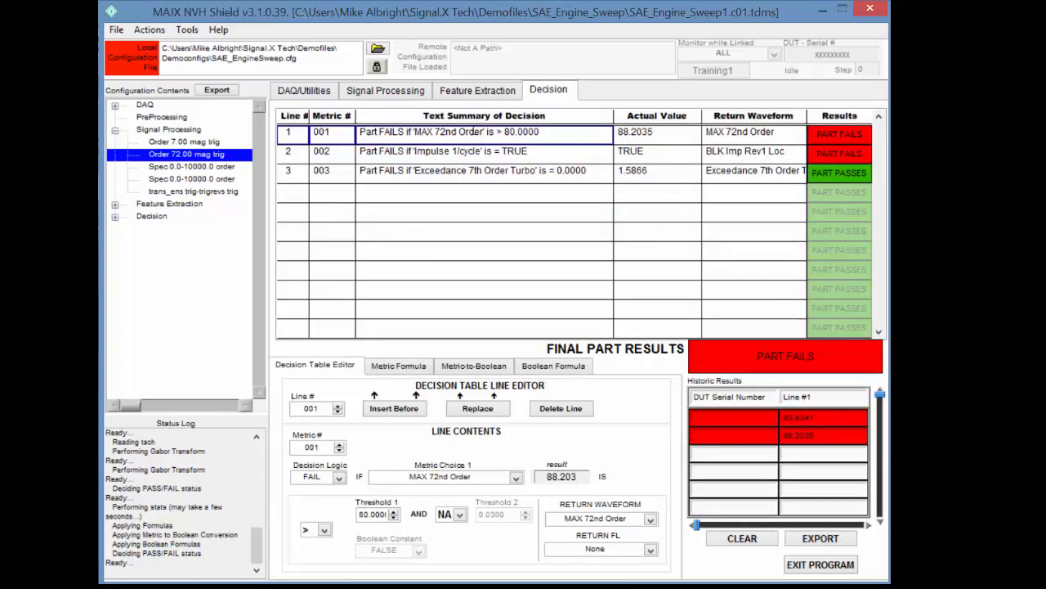
double_click(475, 131)
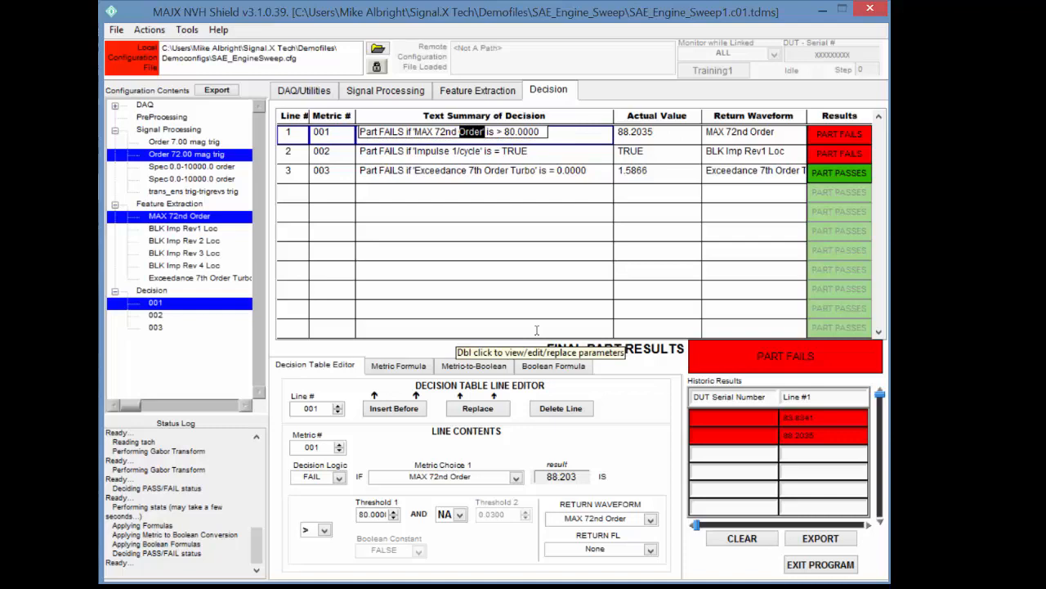
Step: Return to signal processing and set the channel selection to Block LR Probe
left_click(366, 92)
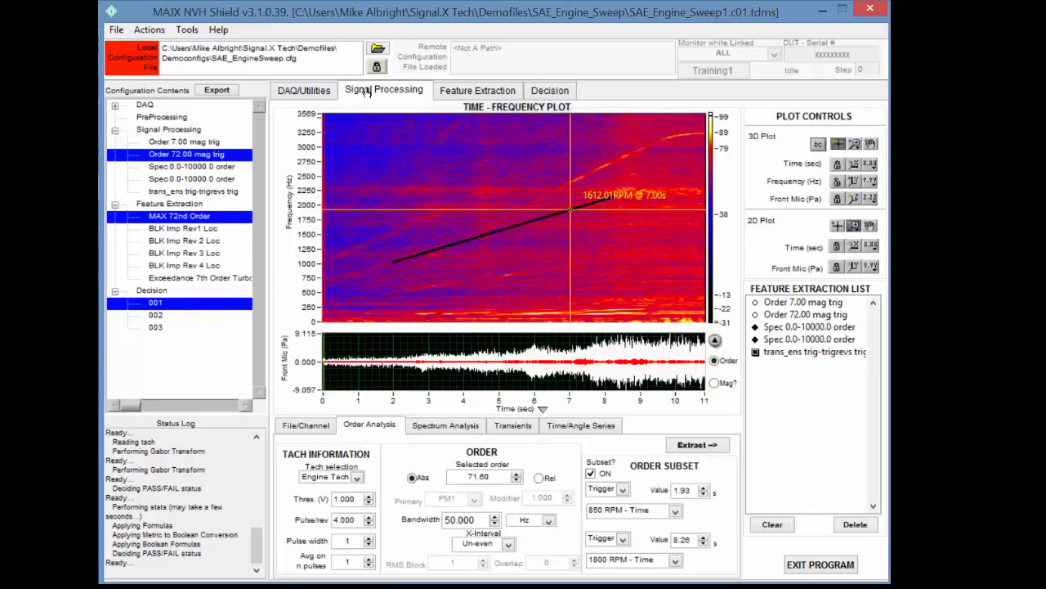
left_click(304, 427)
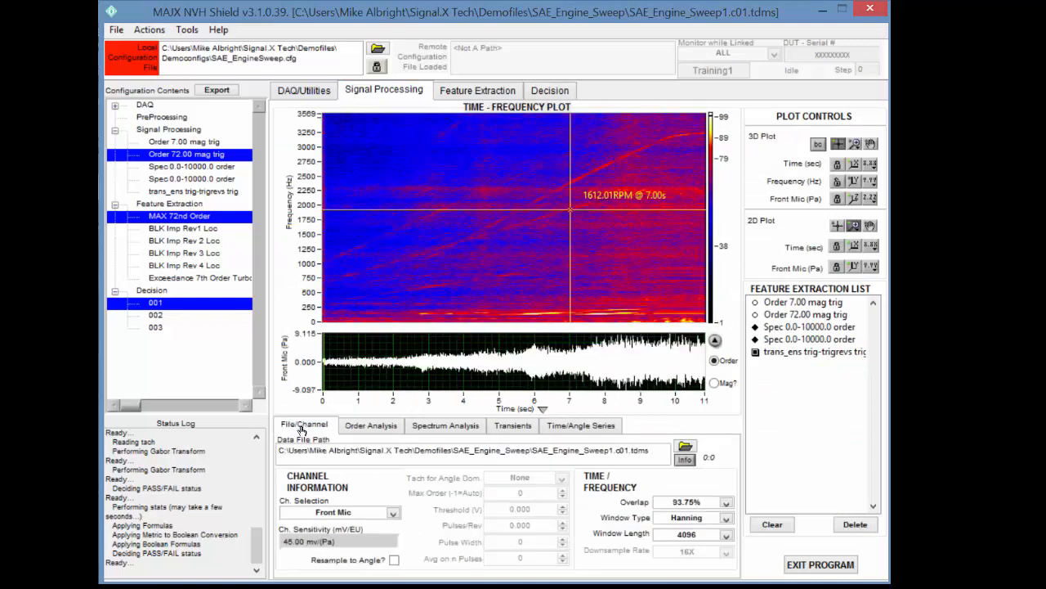
left_click(393, 514)
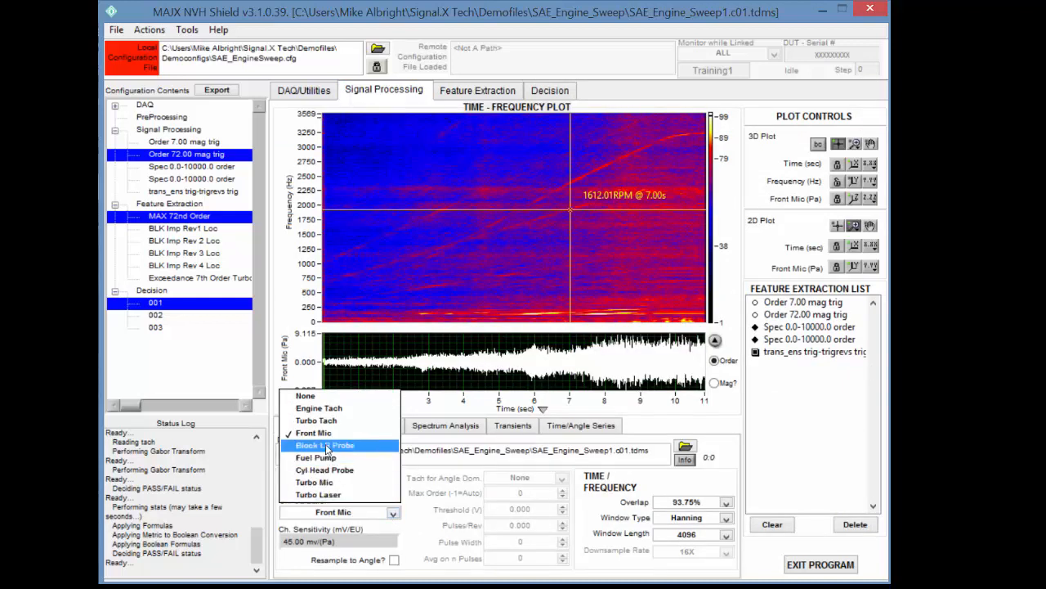
left_click(326, 444)
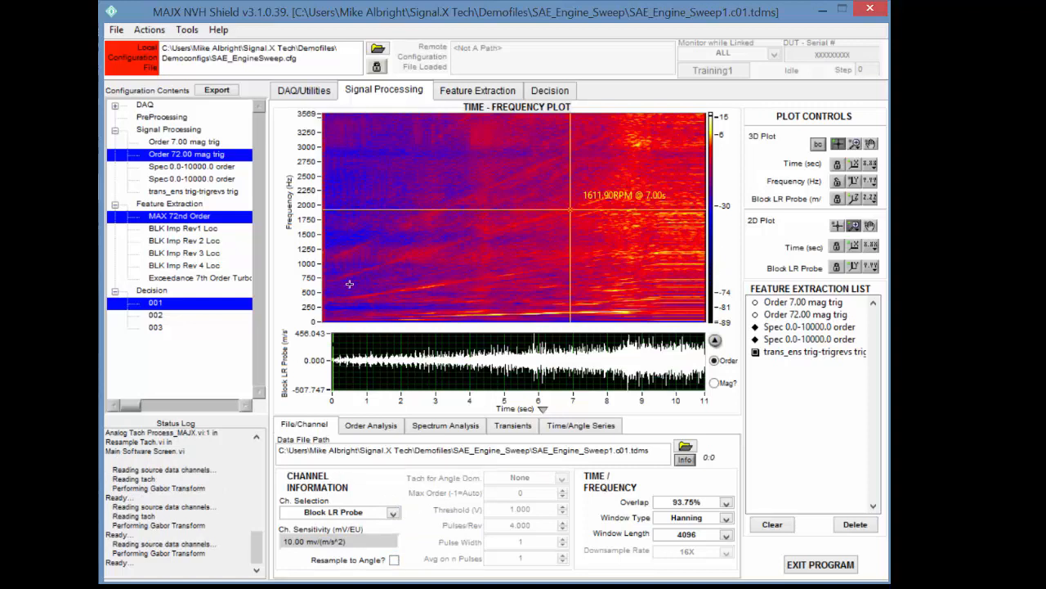
left_click(393, 513)
left_click(329, 446)
Step: Resample the Block LR Probe channel to angle using Engine Tach with a max order of 128
left_click(394, 560)
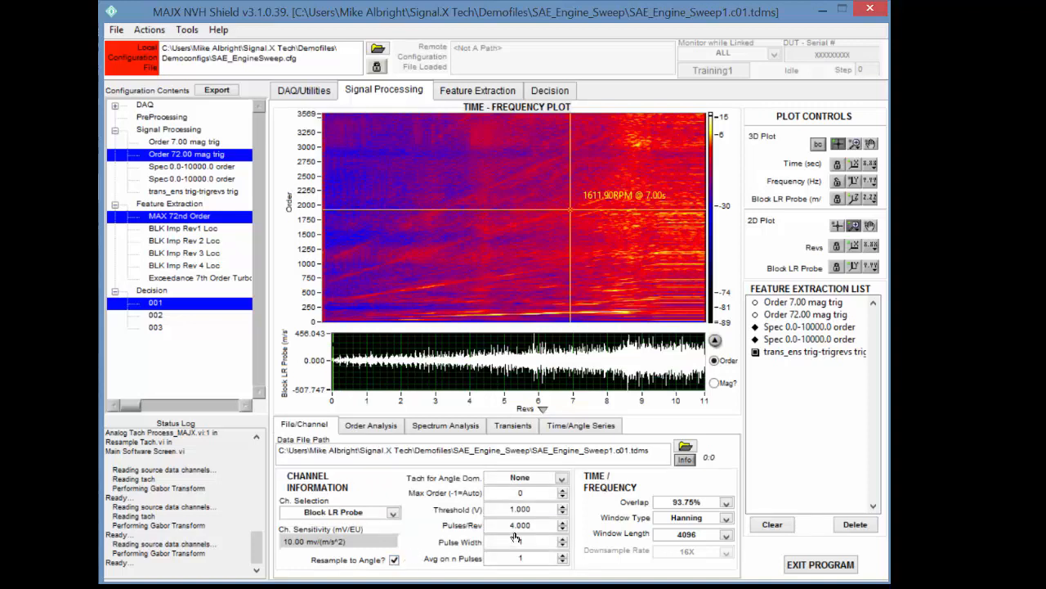
left_click(562, 480)
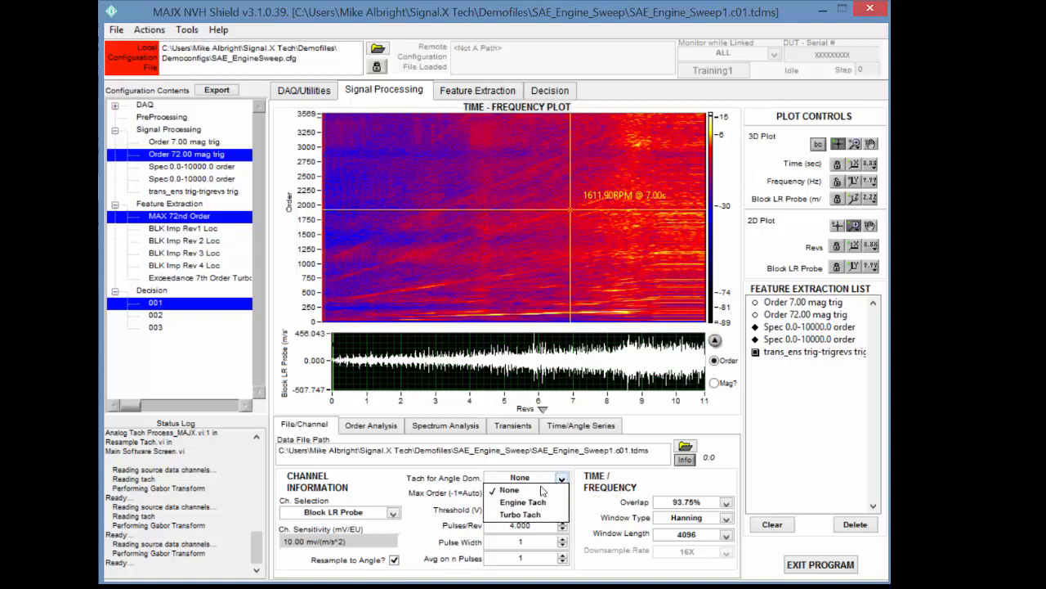
left_click(524, 501)
double_click(522, 493)
type("1")
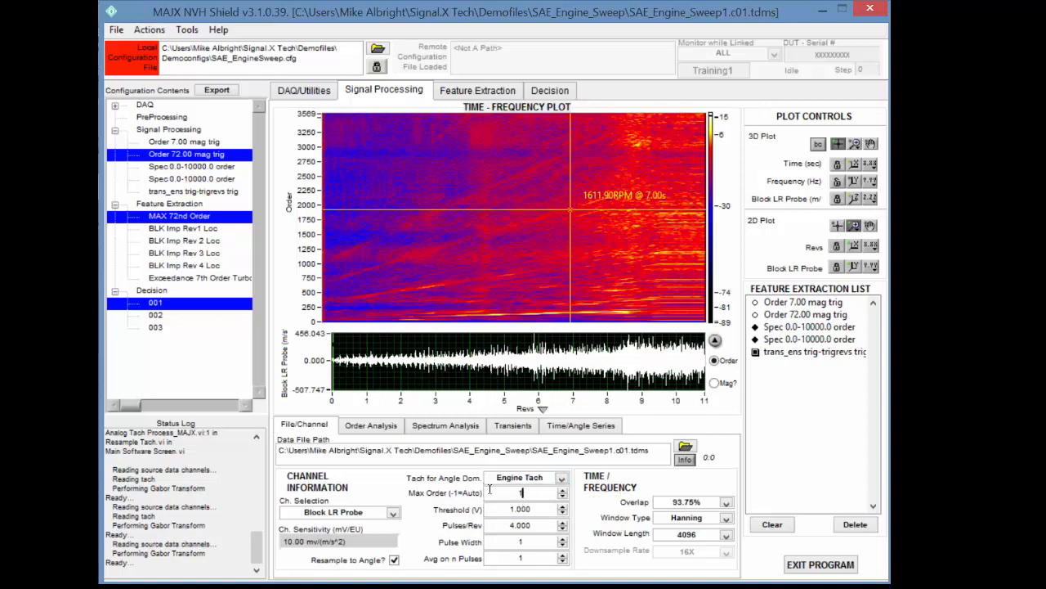
type("28")
key("Return")
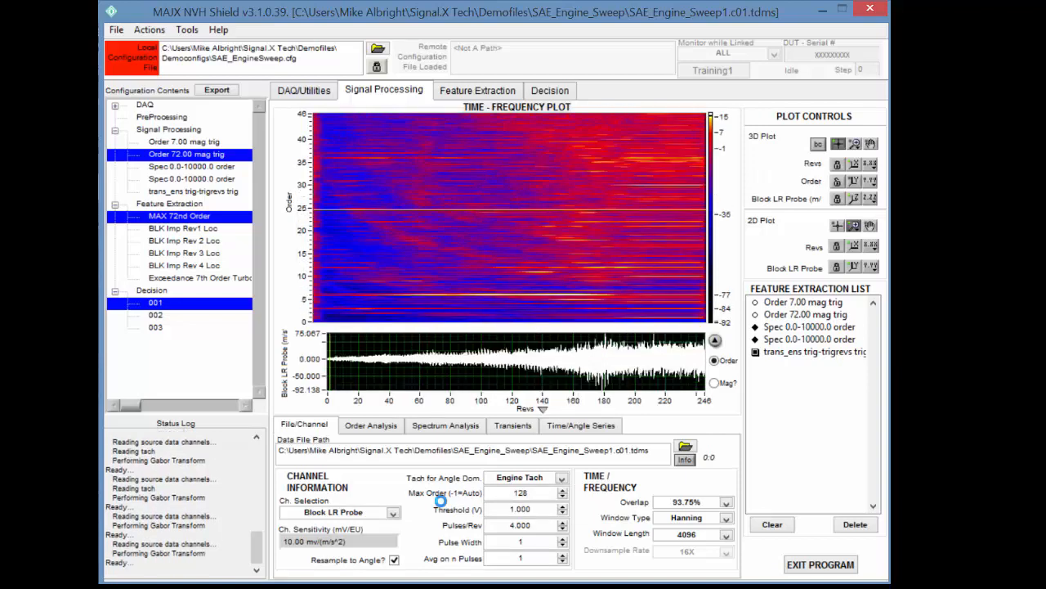
Step: Autoscale the time-frequency plot's order axis and make its X scale visible
left_click(854, 180)
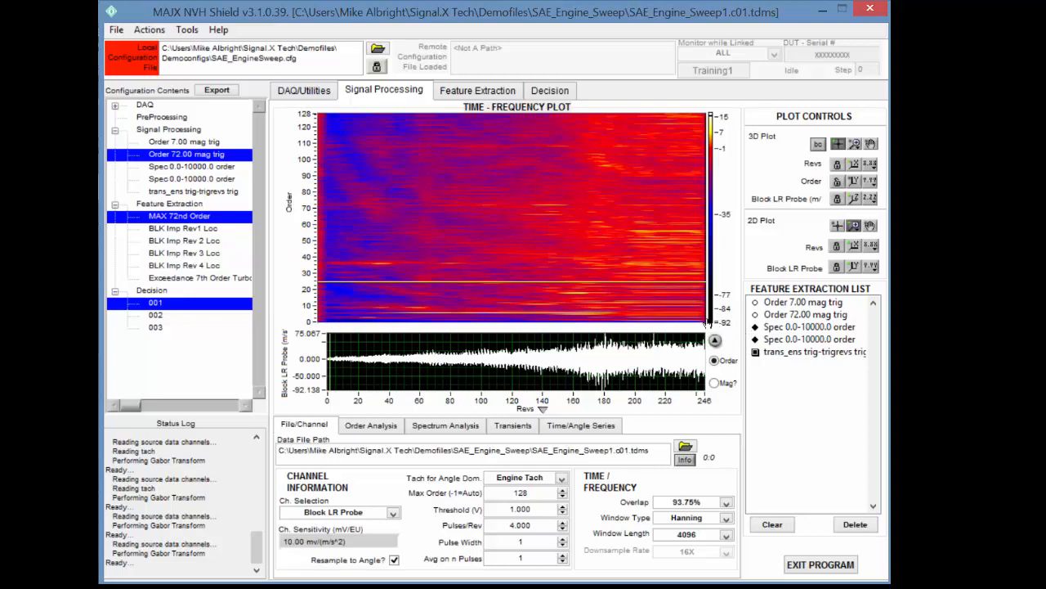
right_click(573, 250)
mouse_move(602, 292)
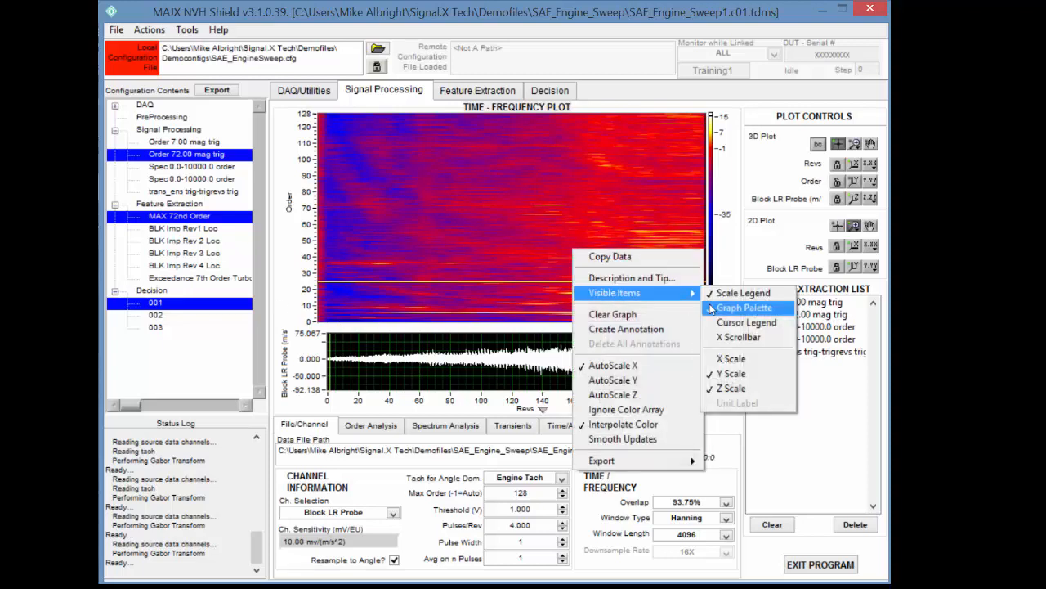
left_click(734, 359)
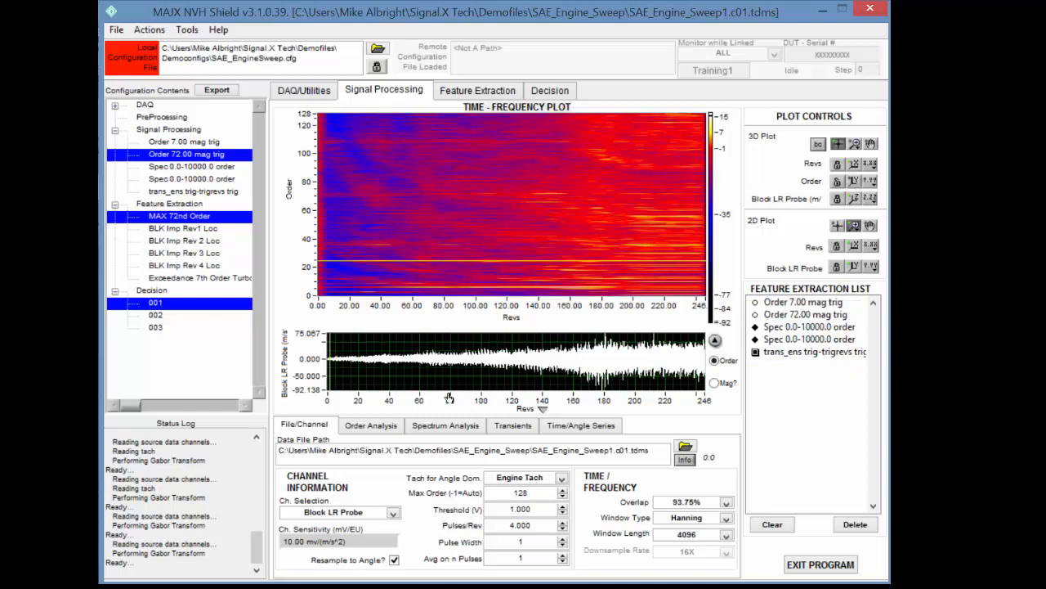
Step: Enlarge the 2D plot and extract the Block LR Probe's narrowband order spectrum into the feature extraction list
left_click(444, 425)
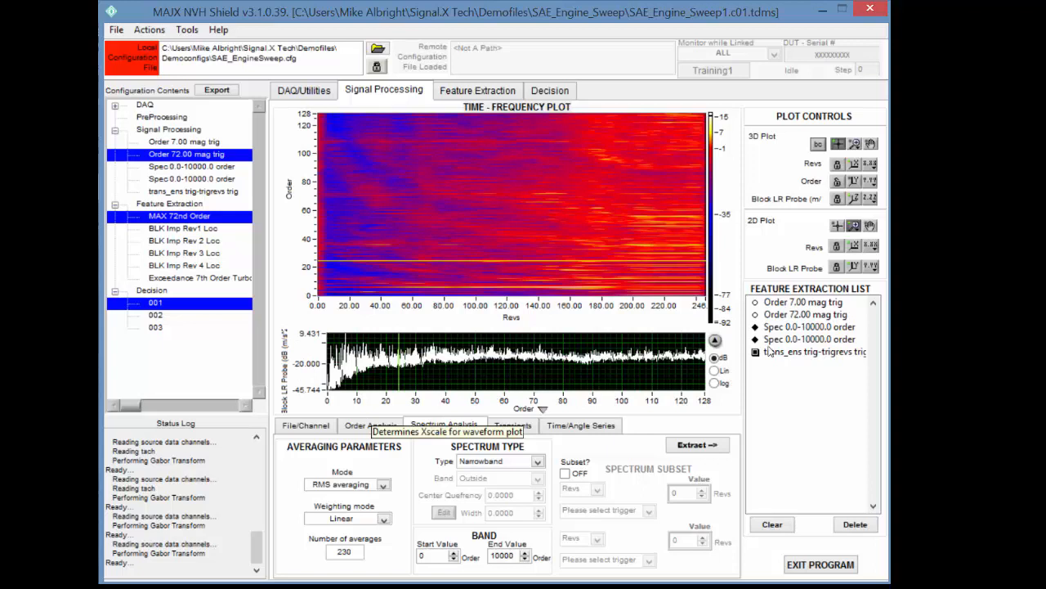
left_click(715, 340)
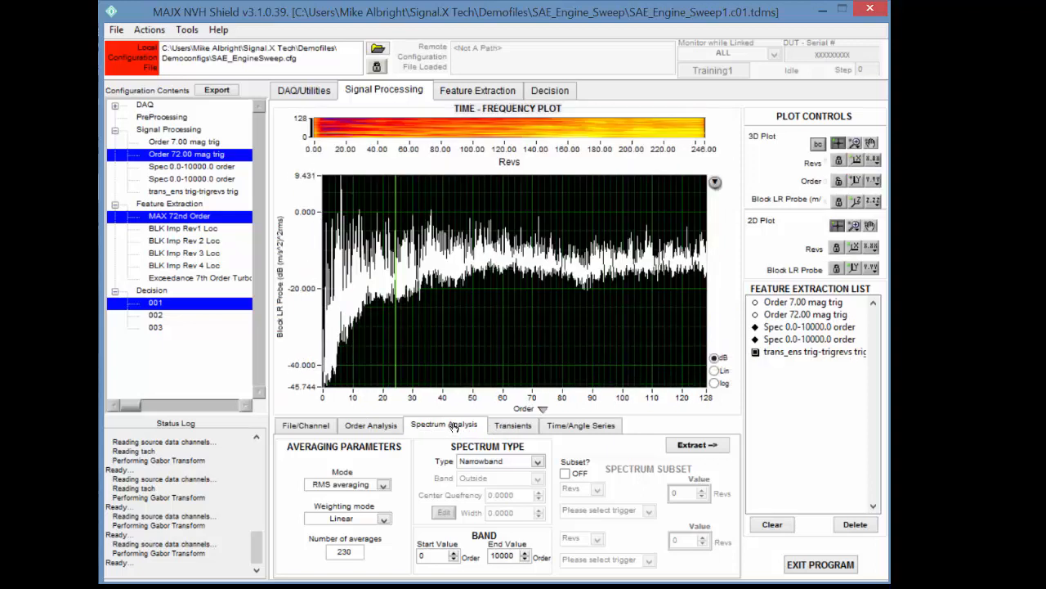
left_click(691, 444)
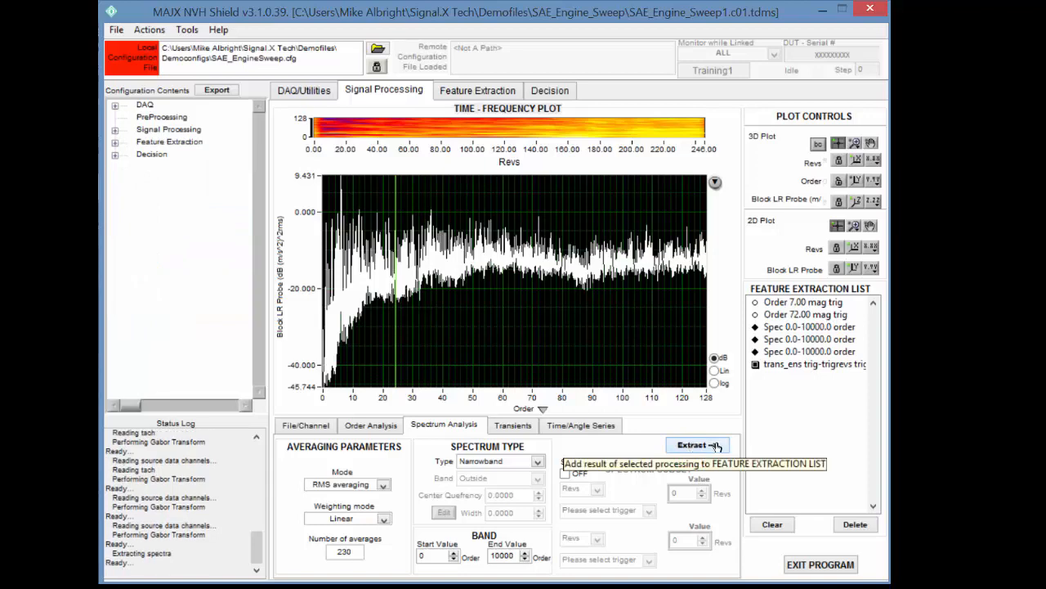
Step: Select the third order spectrum in feature extraction and set its statistics calculation to Band Power (EU^2) rms (spectra)
left_click(478, 91)
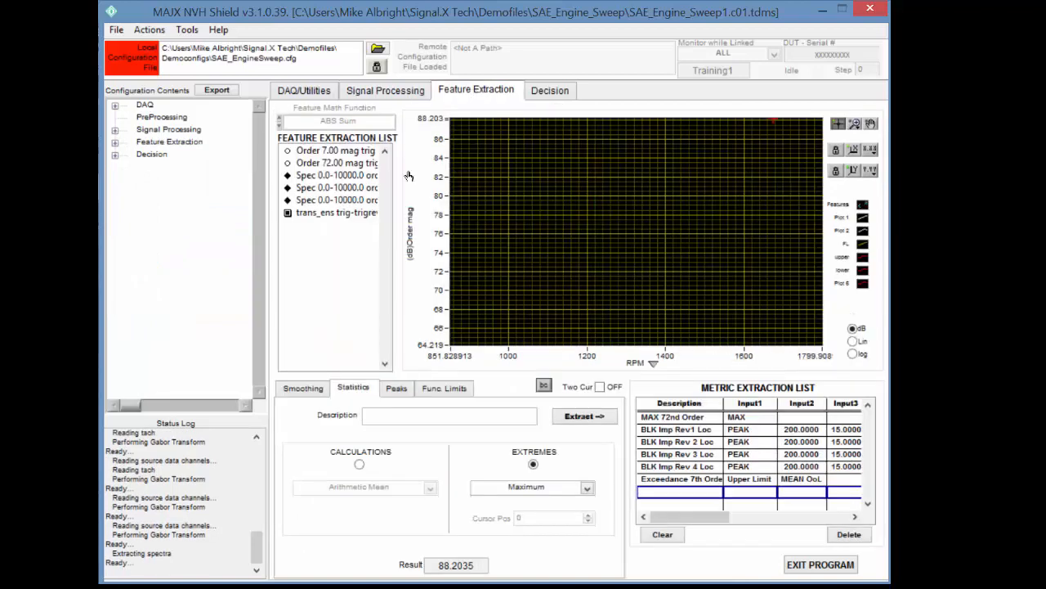
left_click(345, 200)
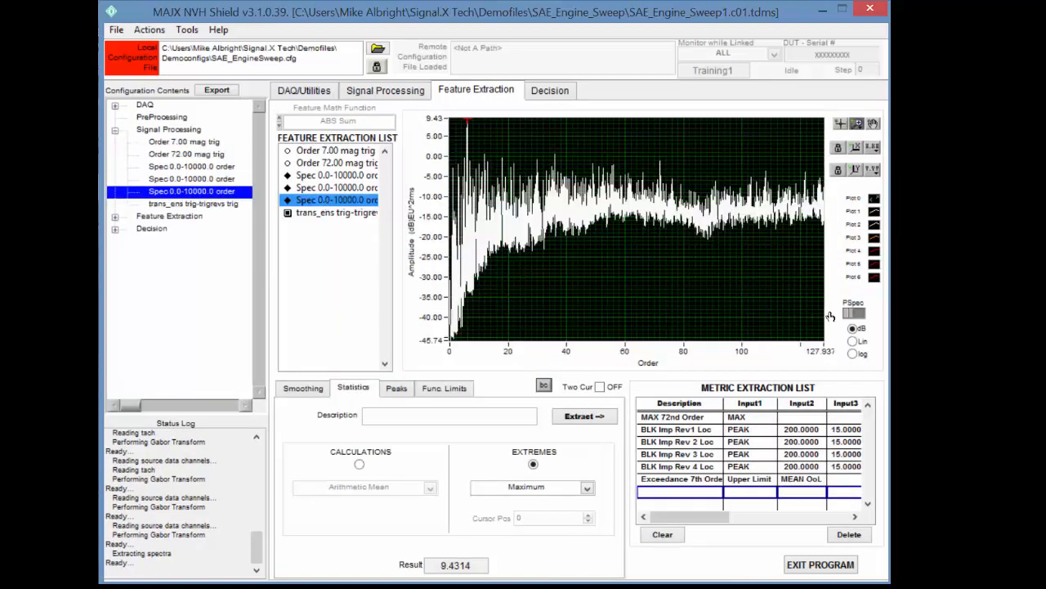
left_click(359, 464)
left_click(423, 490)
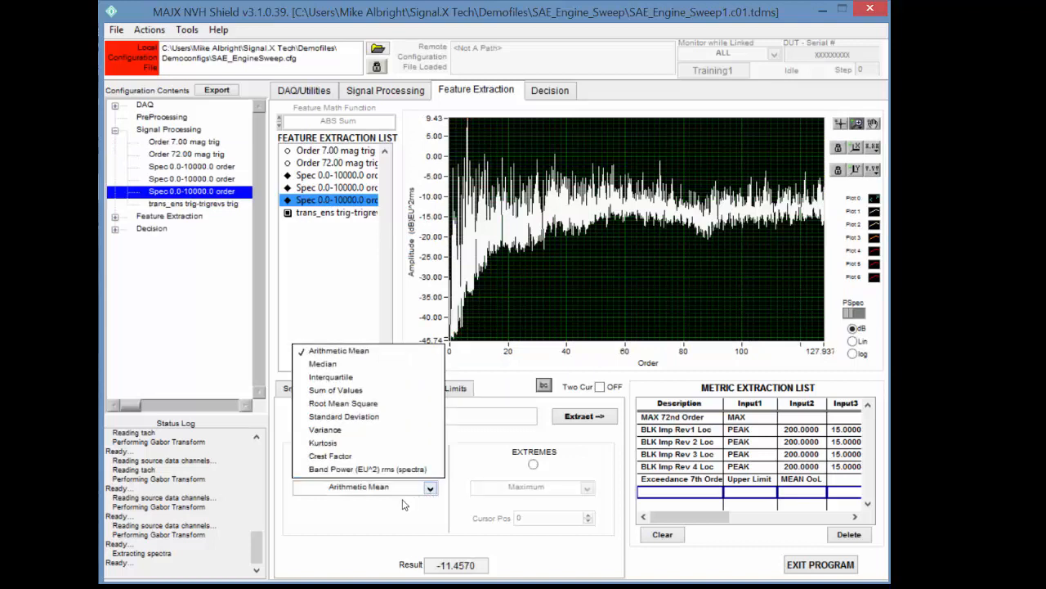
left_click(372, 468)
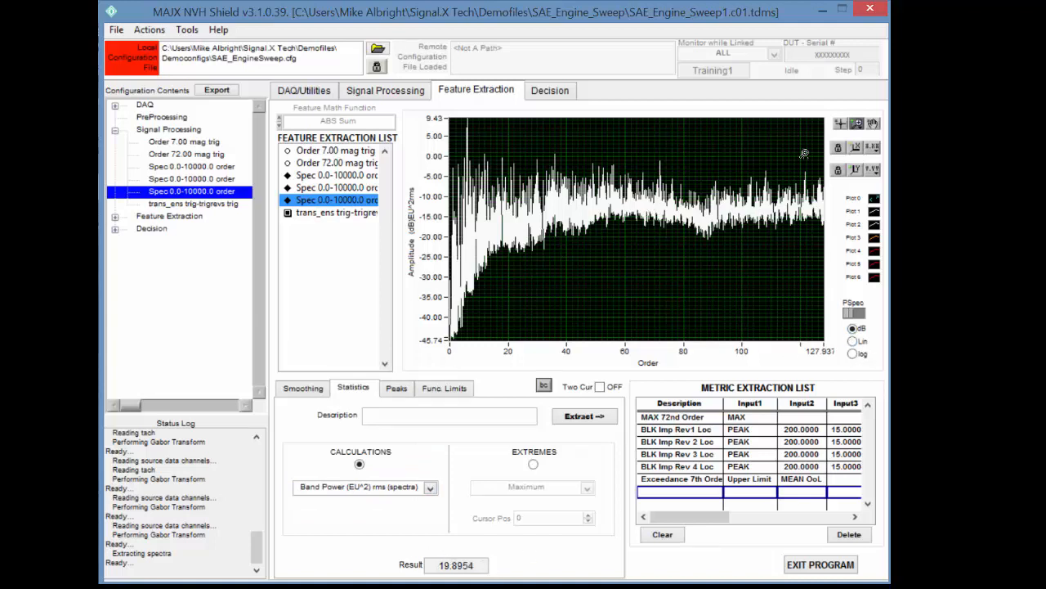
Step: Zoom the spectrum's order axis to about 1.6 to 20.6 and turn on and centre the two cursors
left_click(856, 123)
left_click(881, 132)
left_click_drag(508, 269, 451, 267)
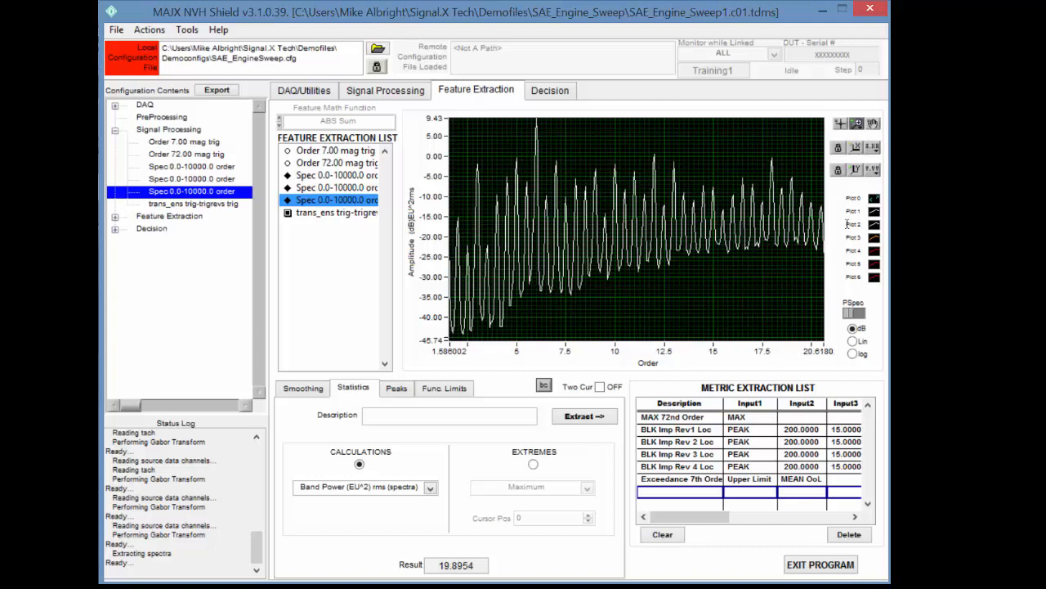
left_click(600, 386)
left_click(545, 385)
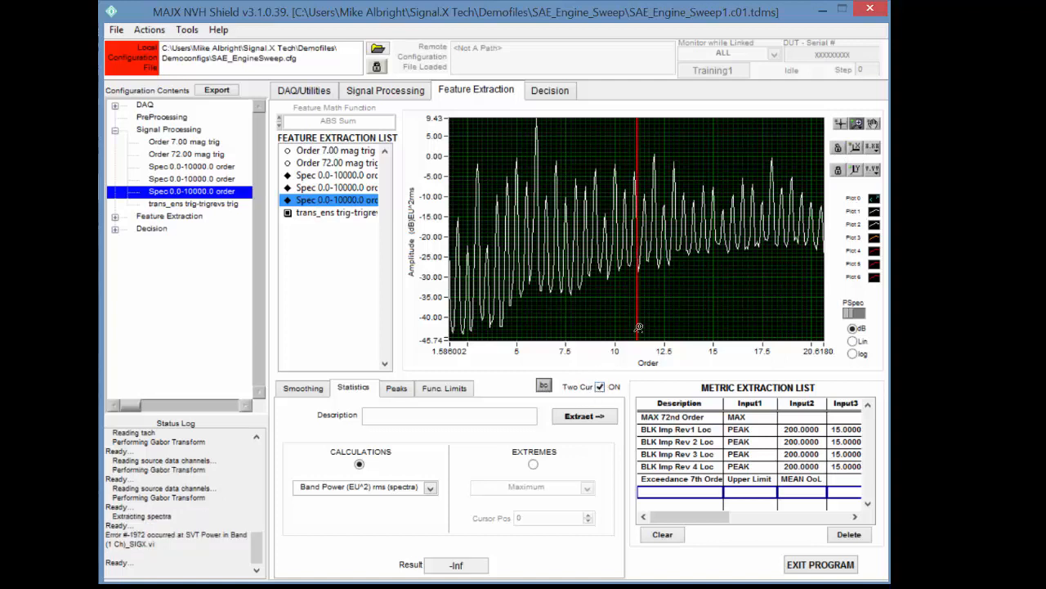
Step: Bracket about order 2.4 to 10.2 with the two cursors and extract the metric with the description Band Power
left_click(840, 124)
left_click_drag(573, 272, 461, 263)
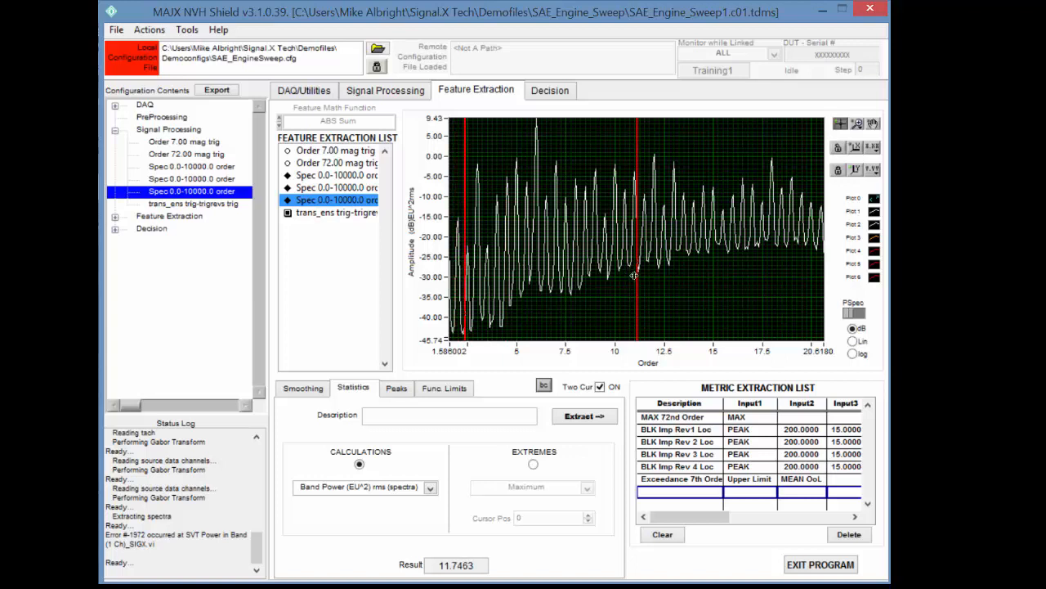
left_click_drag(632, 278, 619, 281)
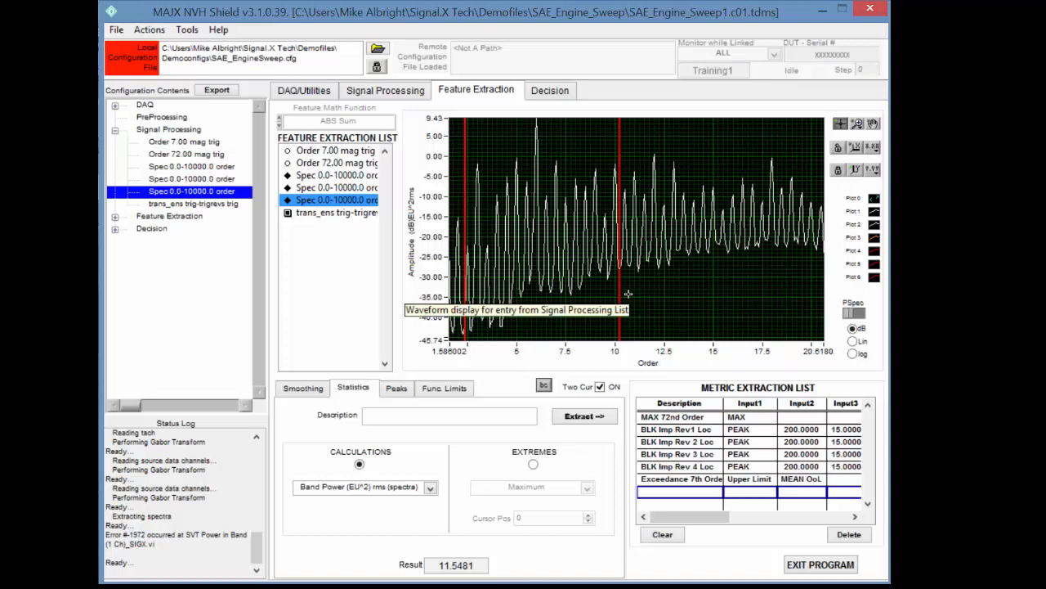
left_click(402, 413)
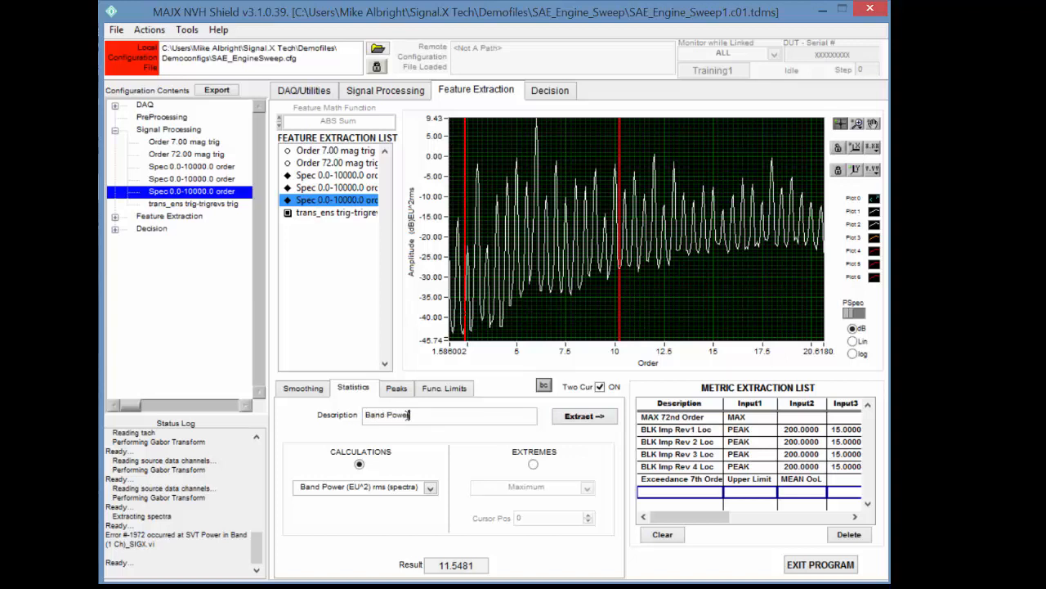
left_click(583, 416)
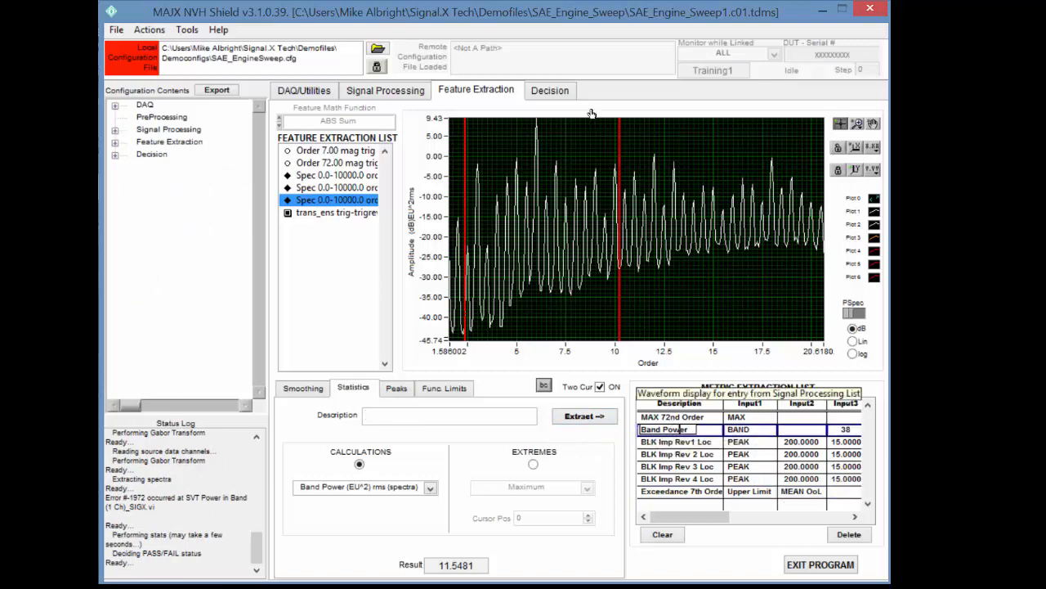
Step: Start a decision on the empty fourth line of the decision table with metric number 004 and Band Power as Metric Choice 1
left_click(549, 91)
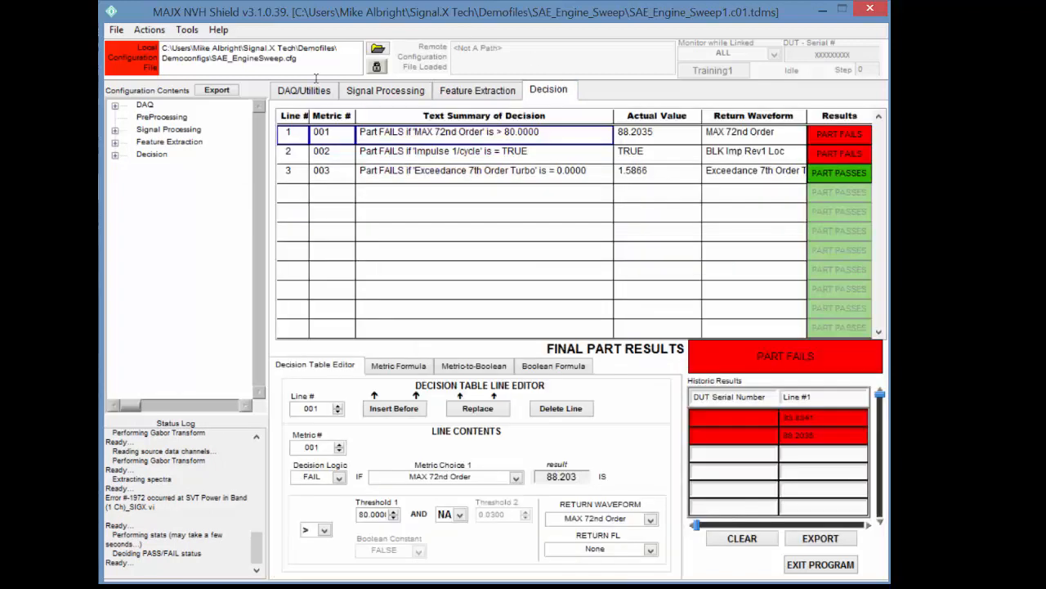
left_click(381, 196)
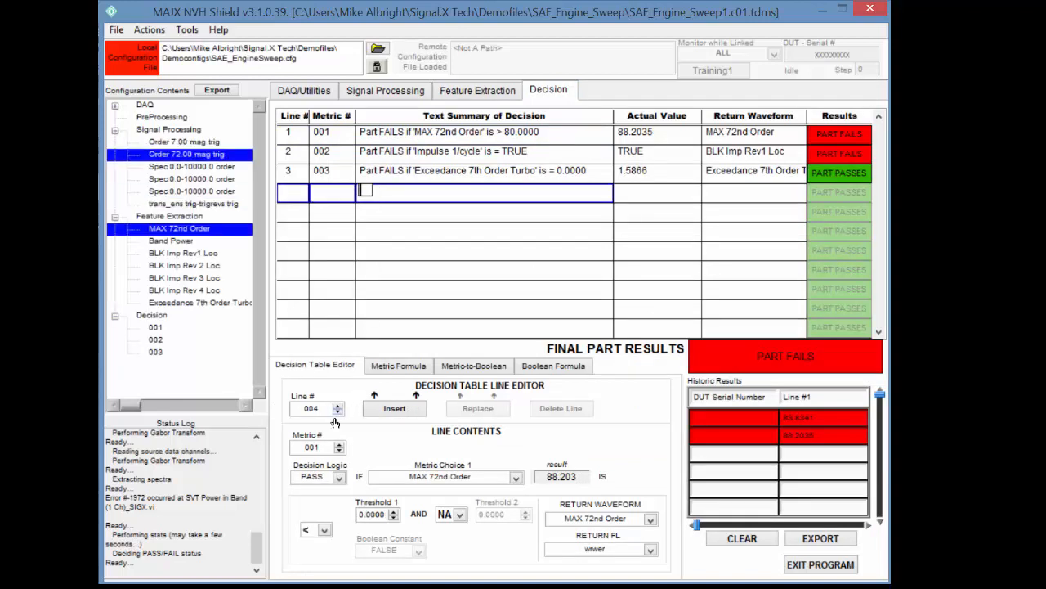
double_click(329, 447)
type("004")
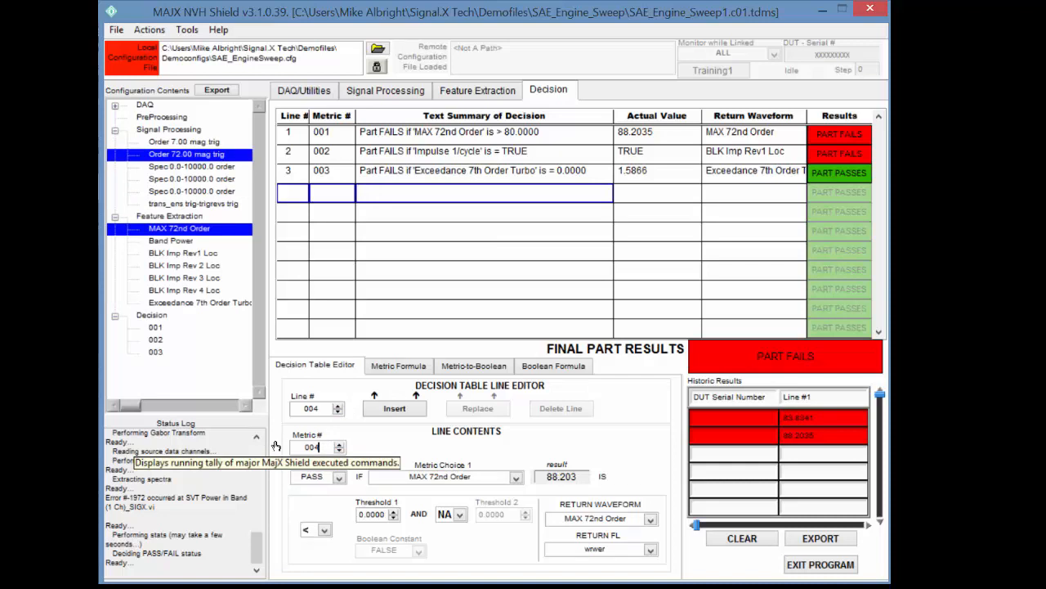
left_click(516, 478)
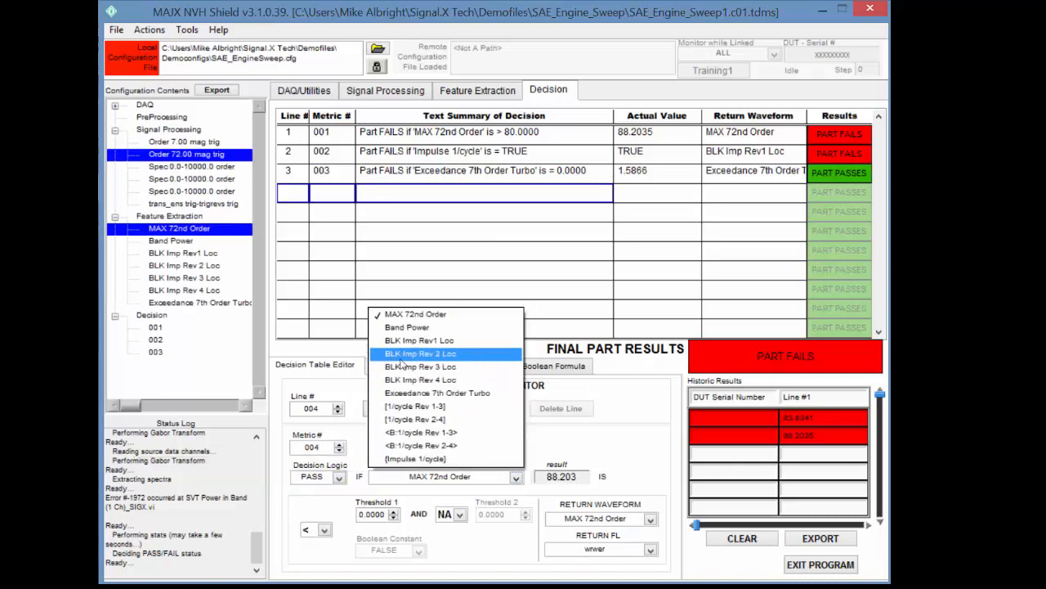
left_click(408, 328)
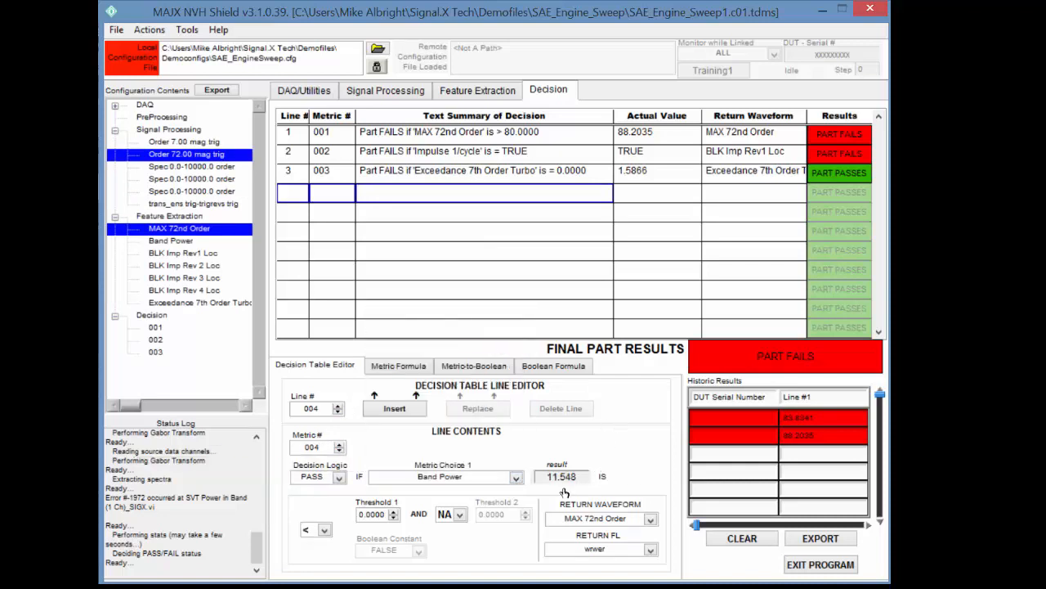
Step: Set the Band Power decision's comparison to greater than (>) with Threshold 1 at 11
left_click(327, 477)
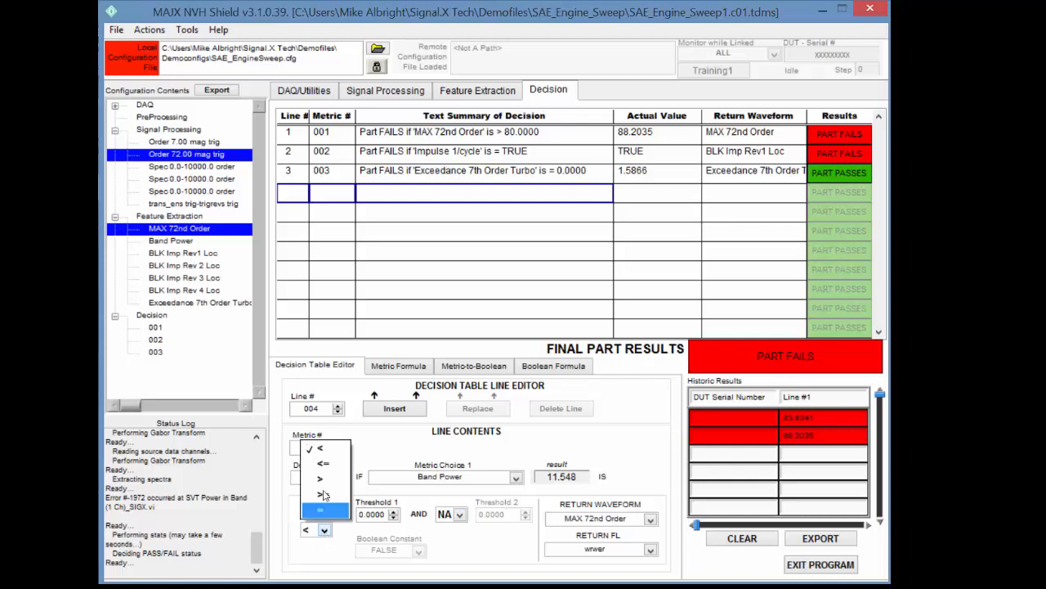
left_click(325, 482)
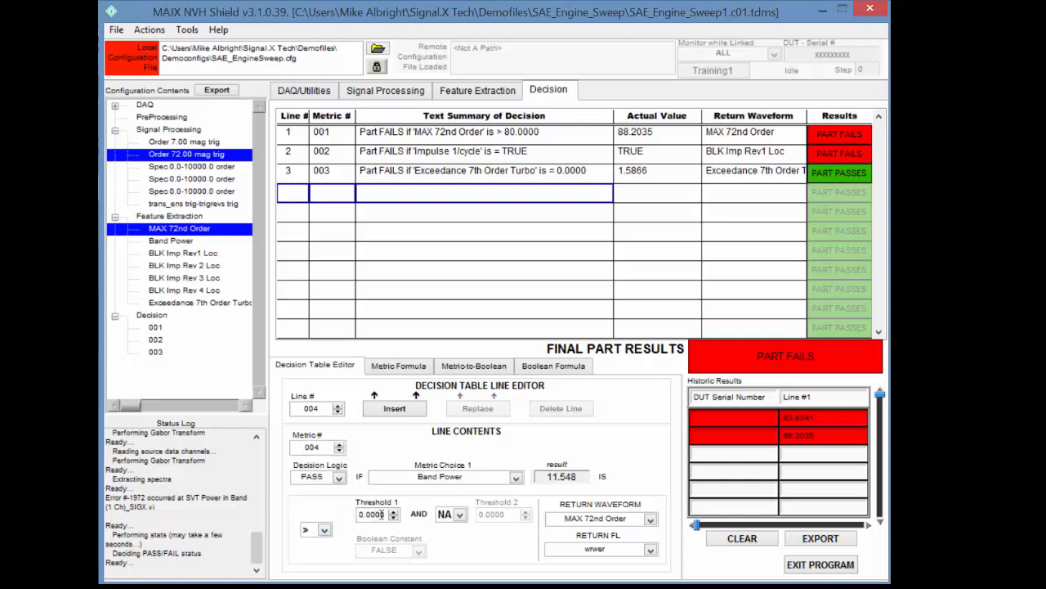
left_click_drag(386, 515, 336, 508)
type("11")
left_click(295, 502)
Step: Insert the decision line with Band Power as its return waveform and save the configuration file
left_click(650, 520)
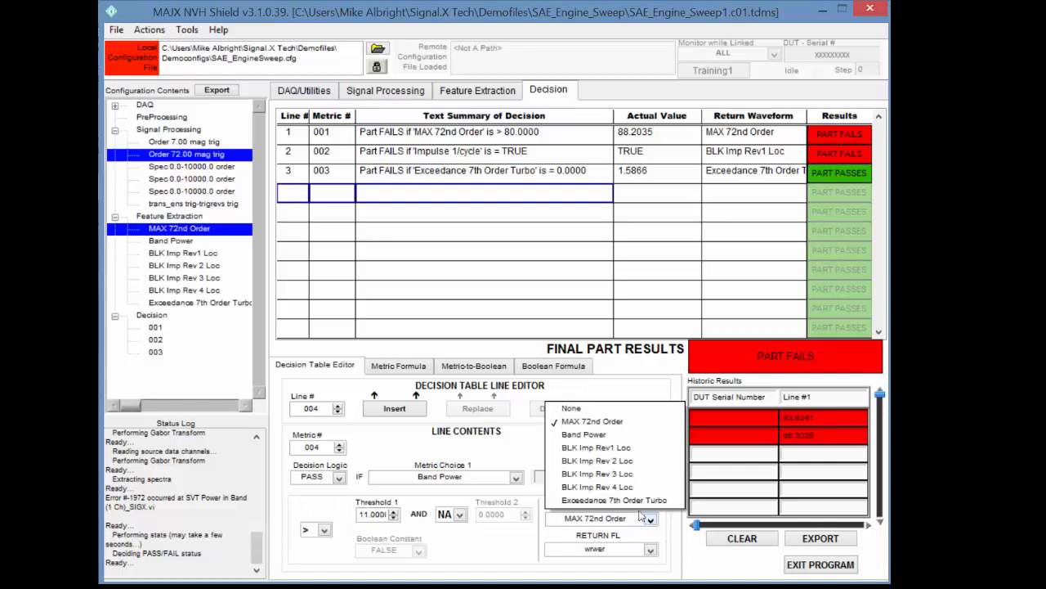
left_click(601, 424)
left_click(394, 408)
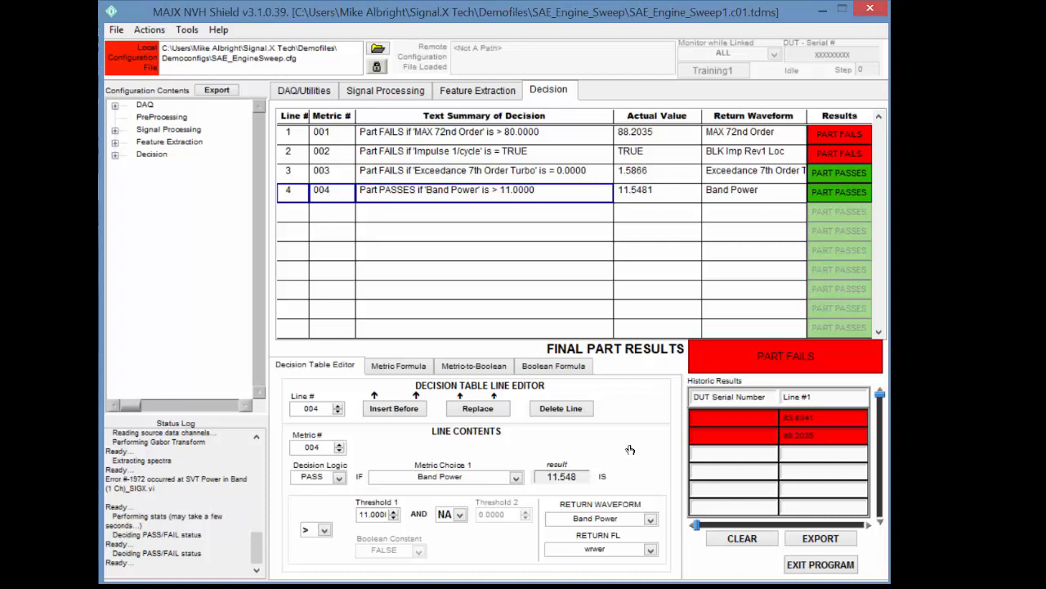
left_click(116, 31)
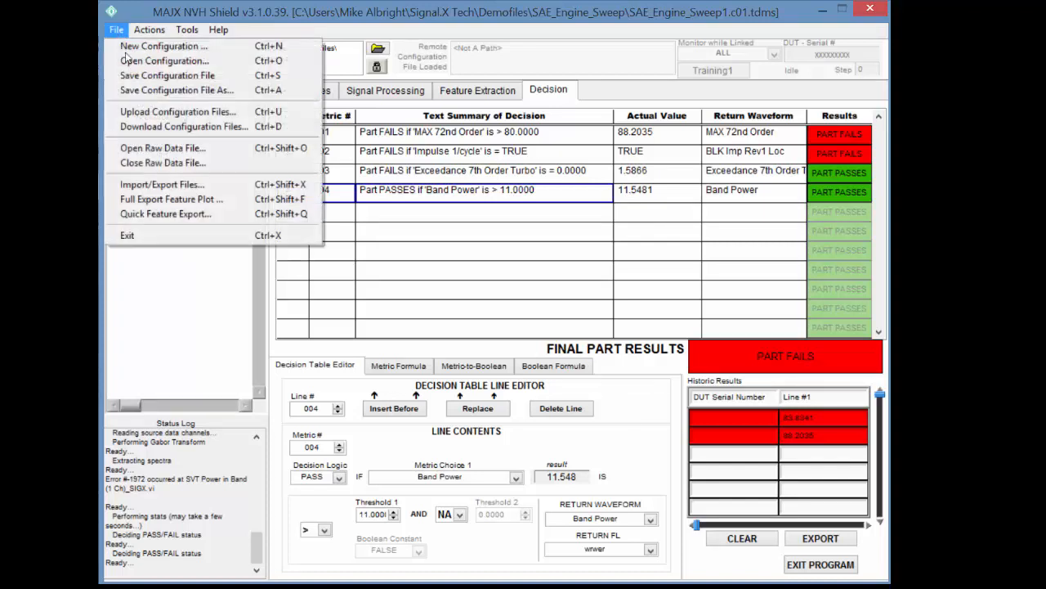
left_click(137, 75)
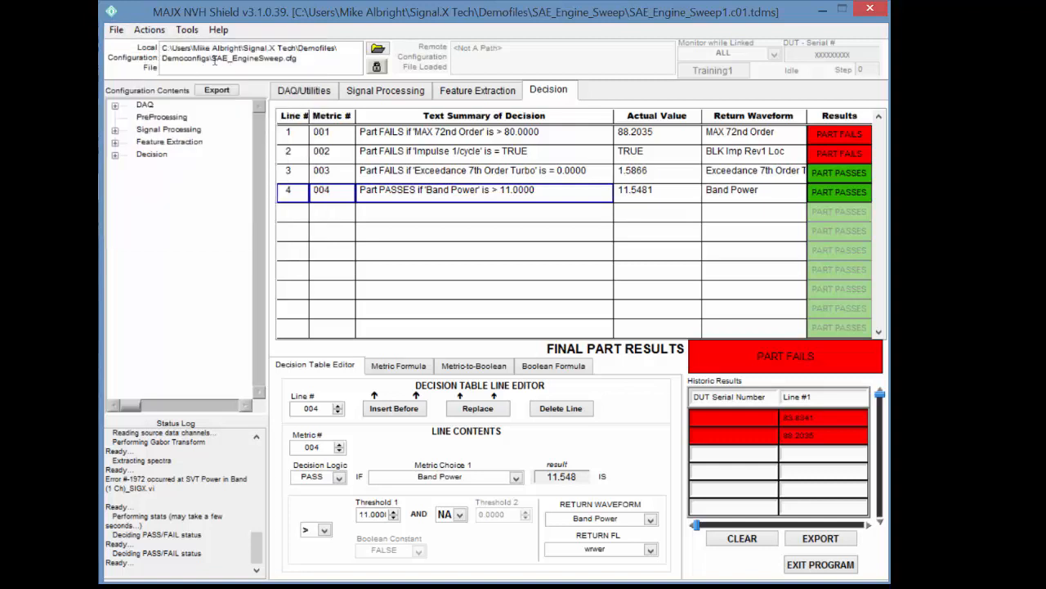